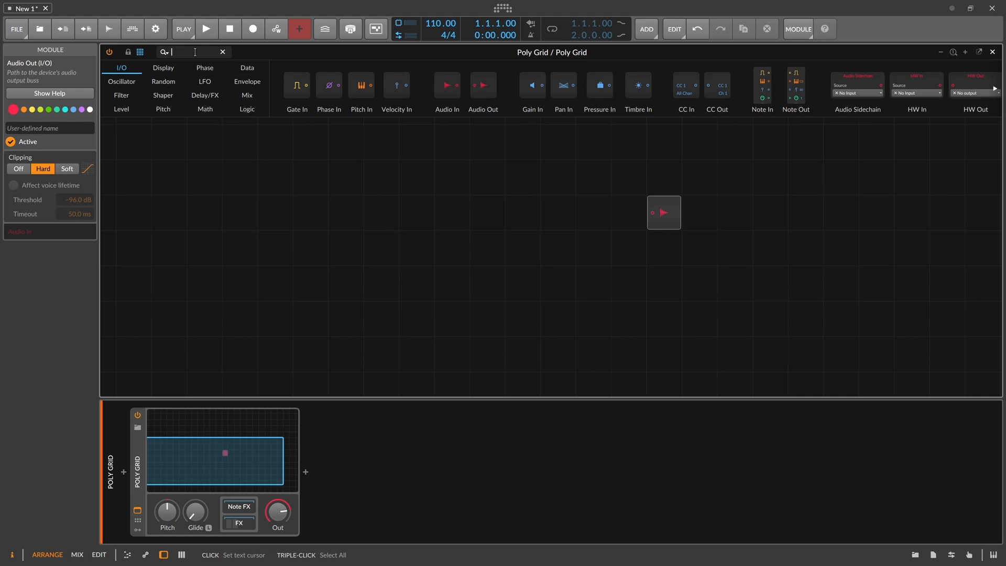
Add an S/H LFO module to the grid and review its help page
left_click_drag(255, 87, 427, 249)
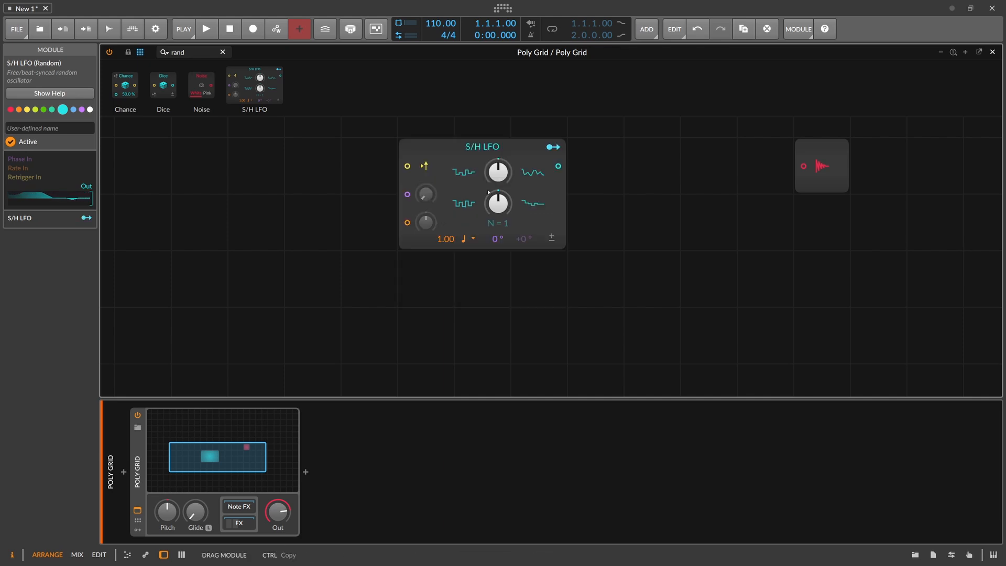
left_click_drag(458, 208, 514, 209)
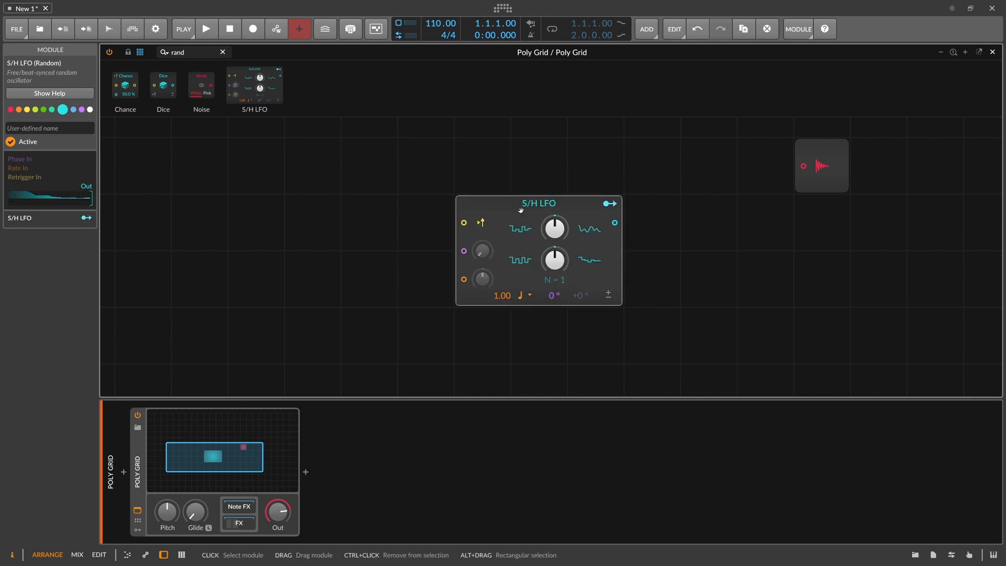
key("F1")
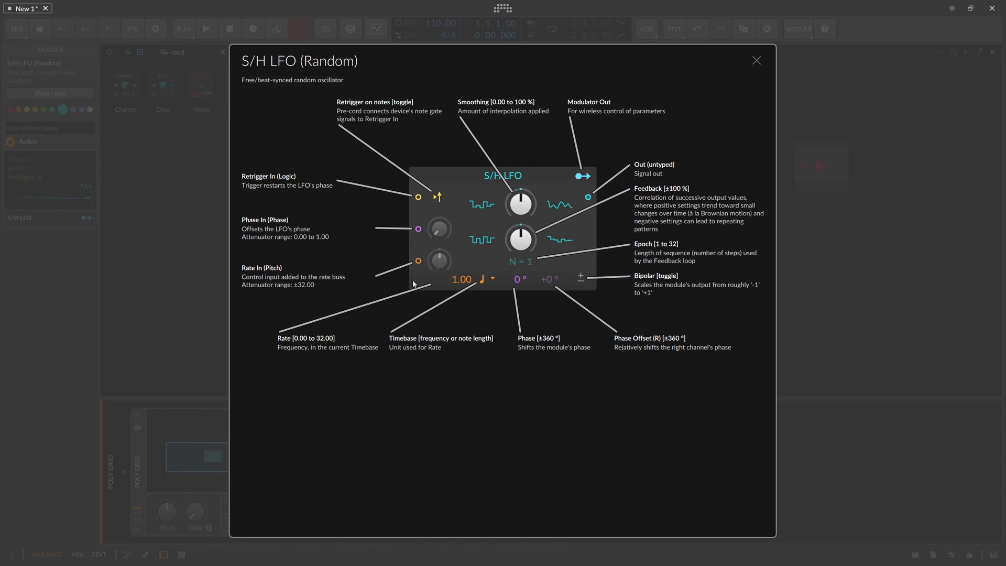
left_click(755, 63)
Set the S/H LFO's timebase to Hold and display the Poly Grid device's voice settings
left_click(529, 296)
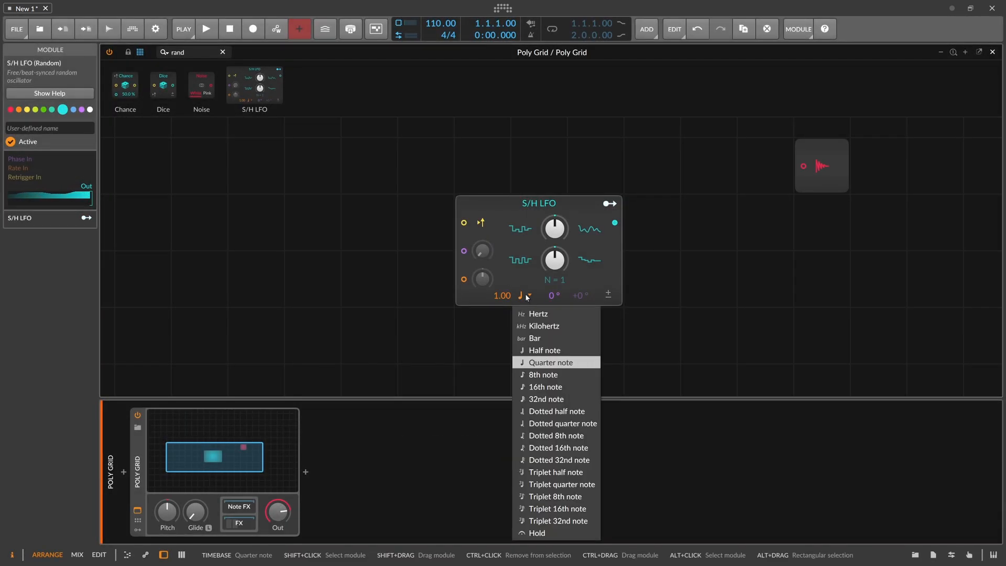
left_click(541, 534)
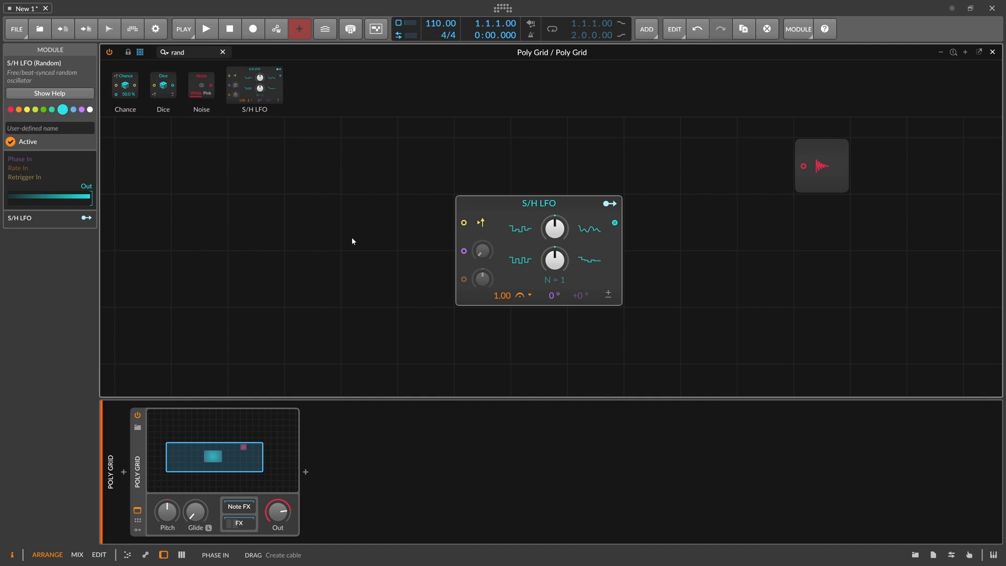
left_click(134, 463)
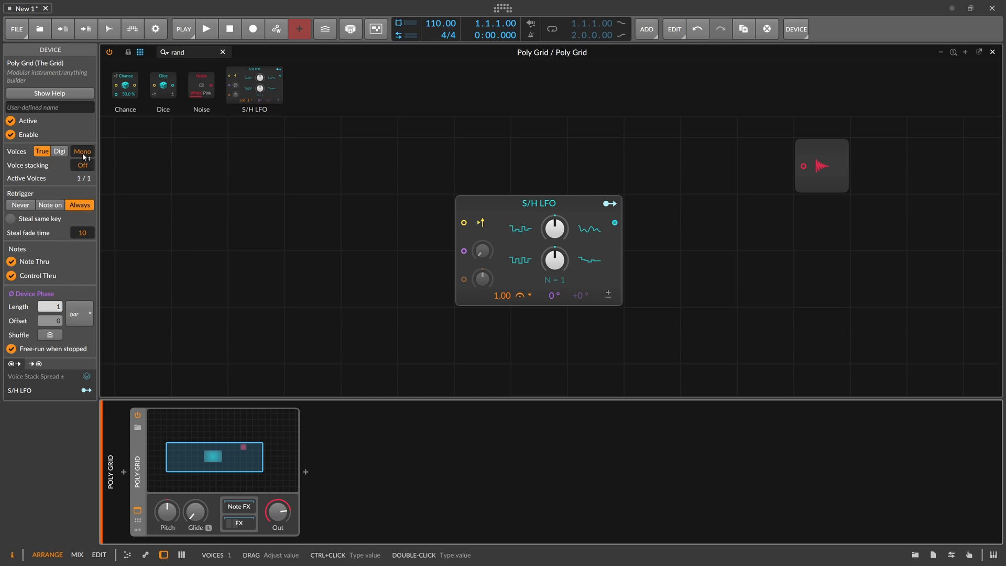
Shift the S/H LFO to make room and add an Oscilloscope module directly beside it
left_click_drag(526, 208, 467, 207)
left_click_drag(201, 51, 158, 52)
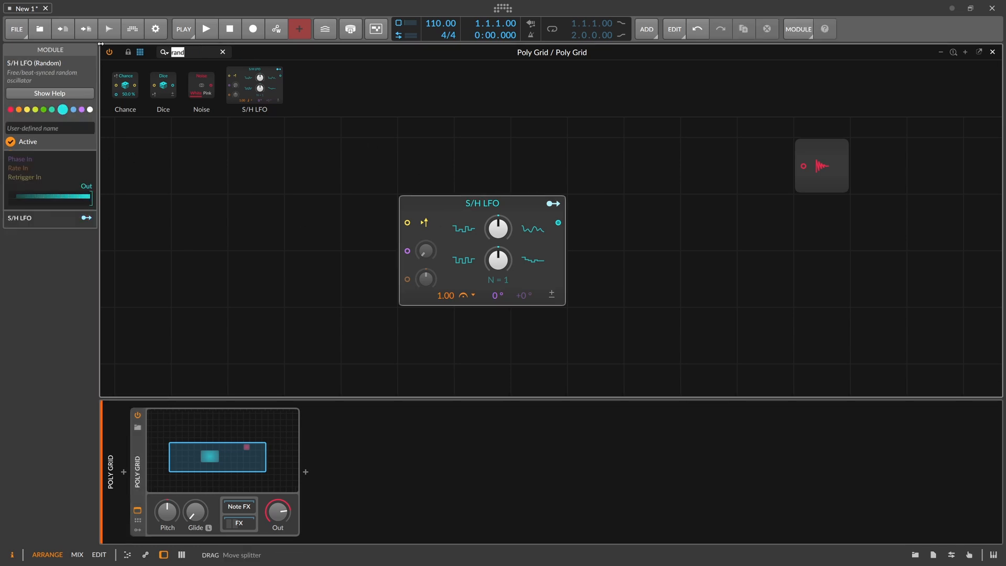
type("osc")
left_click_drag(132, 85, 572, 224)
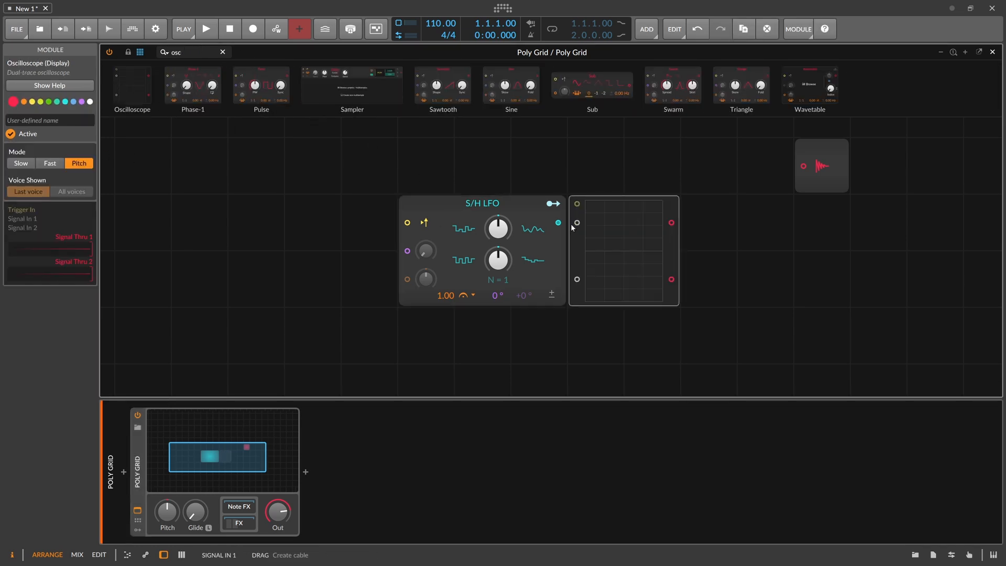
Set the Oscilloscope to Slow mode and rearrange the layout with a wider scope and both modules shifted left
left_click(21, 163)
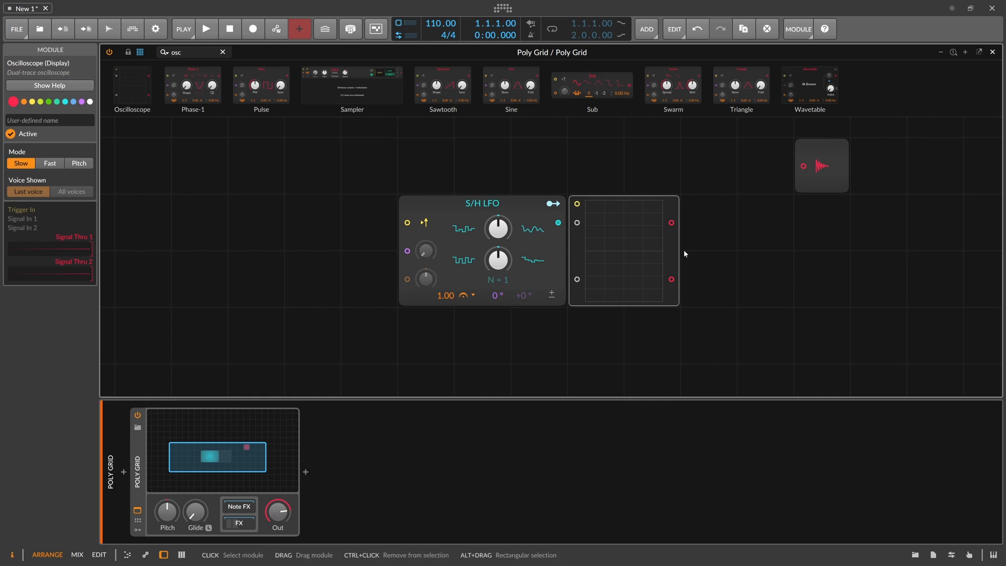
left_click_drag(681, 254, 824, 261)
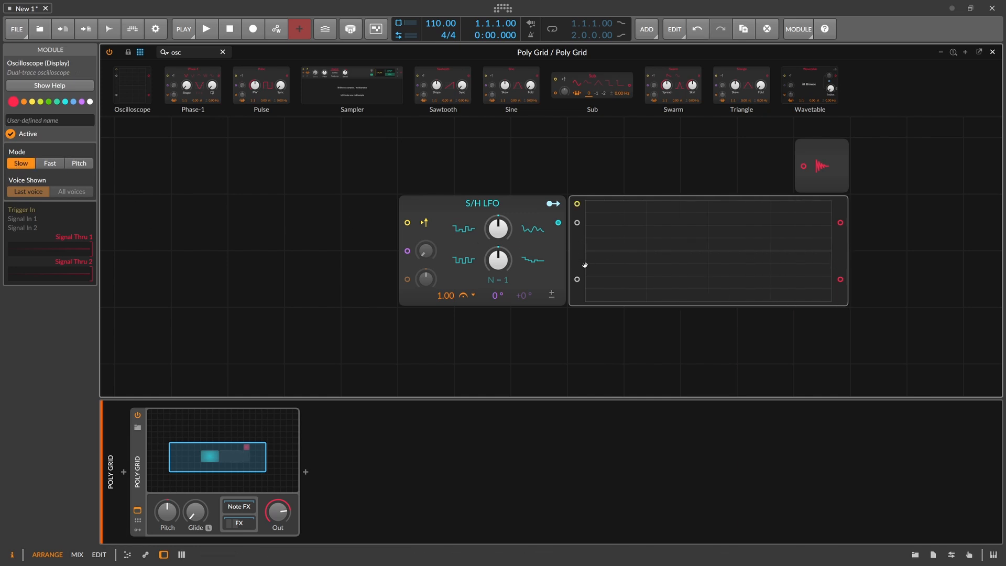
left_click_drag(651, 341, 472, 269)
left_click_drag(459, 213, 400, 213)
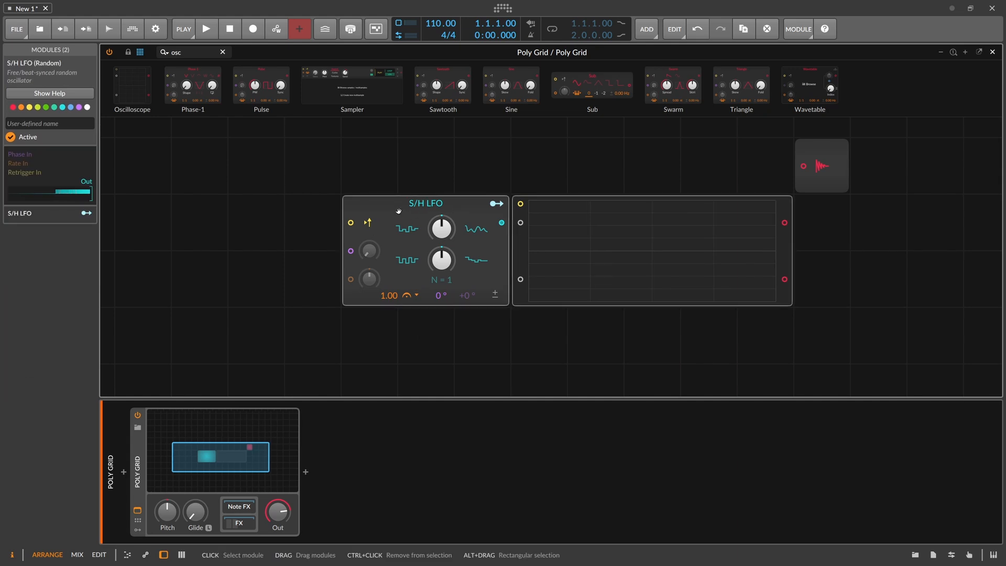
Set the S/H LFO's timebase to Hertz and connect its output to the Oscilloscope's first signal input
left_click(401, 214)
left_click(409, 295)
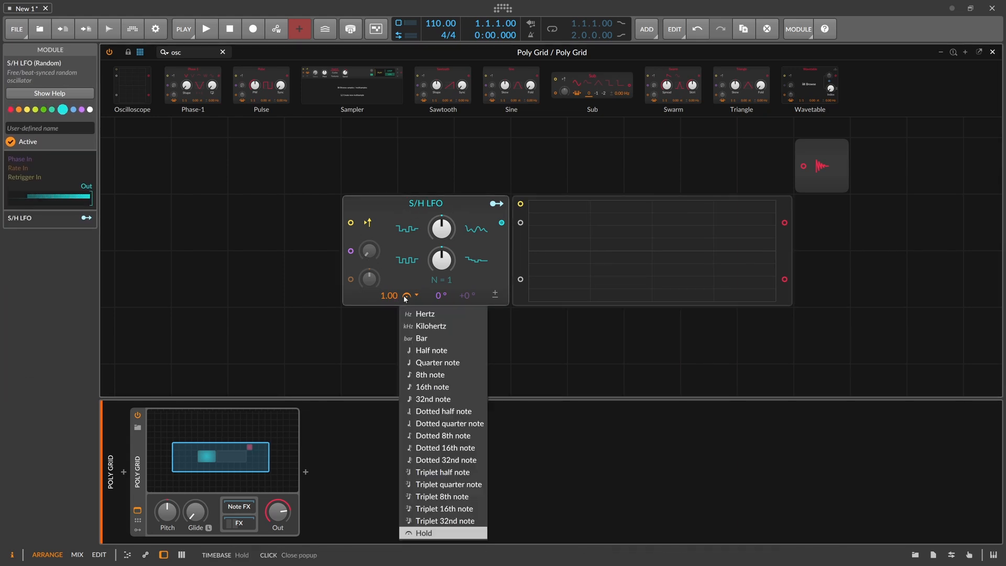
left_click(435, 315)
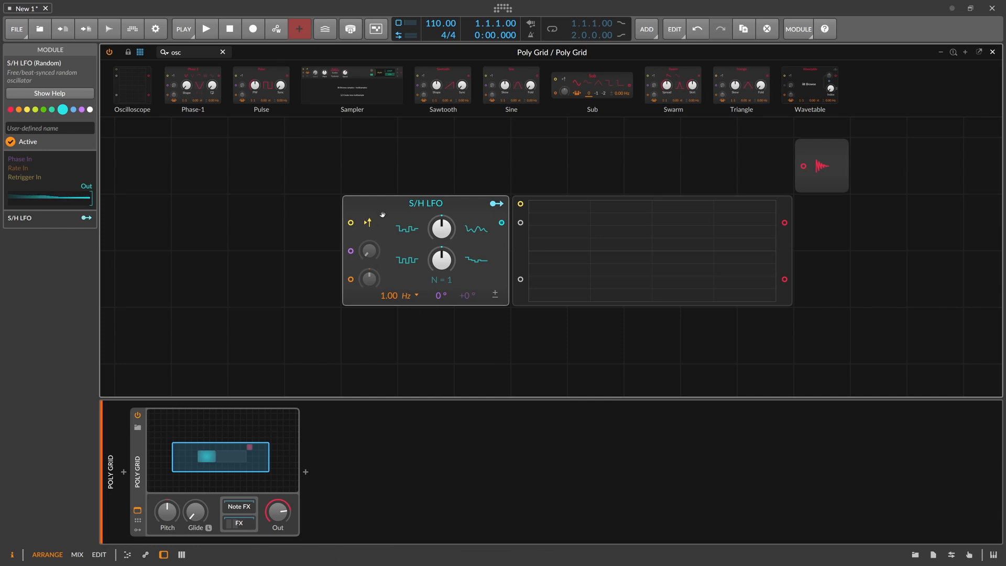
left_click_drag(506, 226, 521, 222)
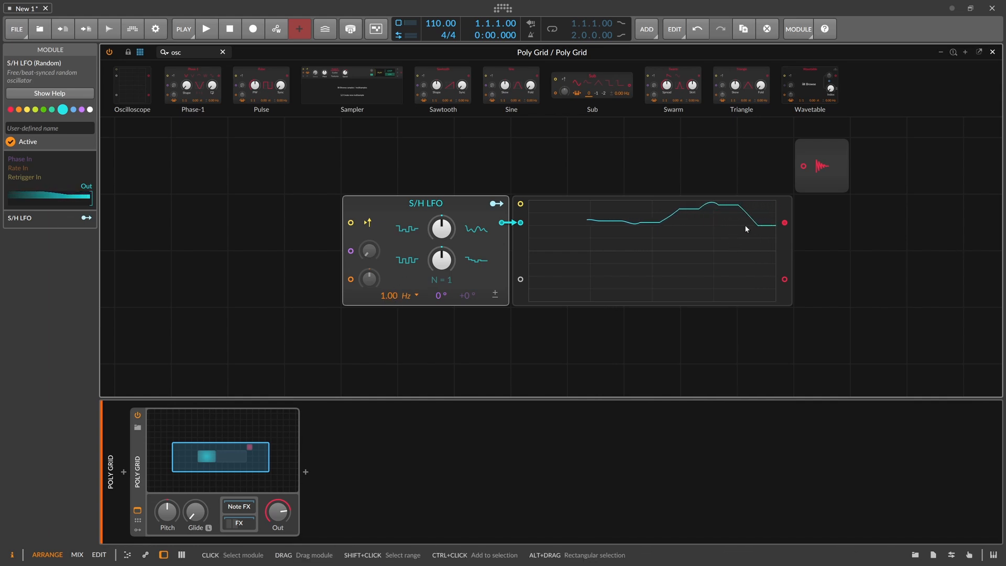
Set the S/H LFO's rate to 30 Hz
mouse_move(390, 296)
left_mouse_down()
mouse_move(390, 266)
mouse_move(394, 304)
left_mouse_up()
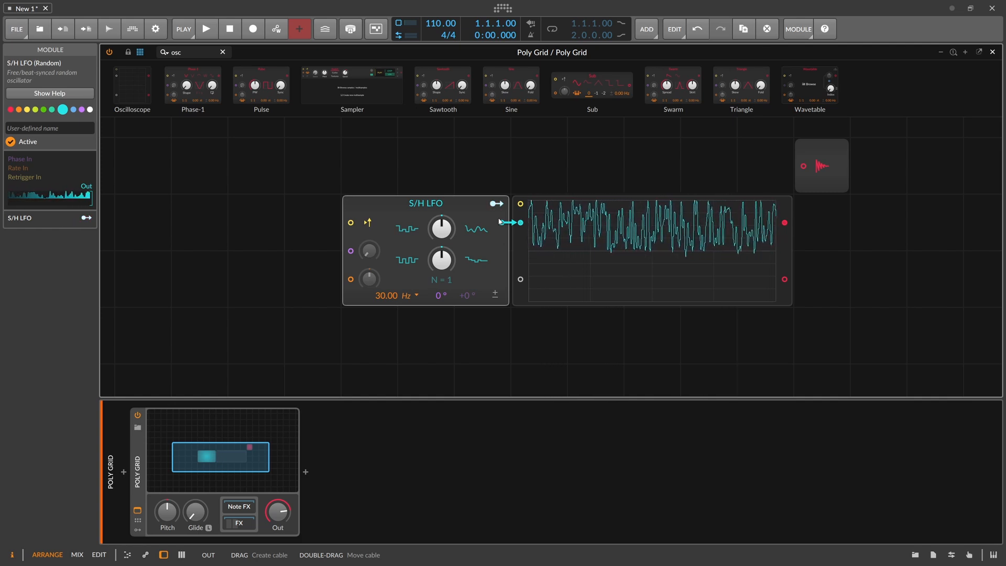
left_click(519, 243)
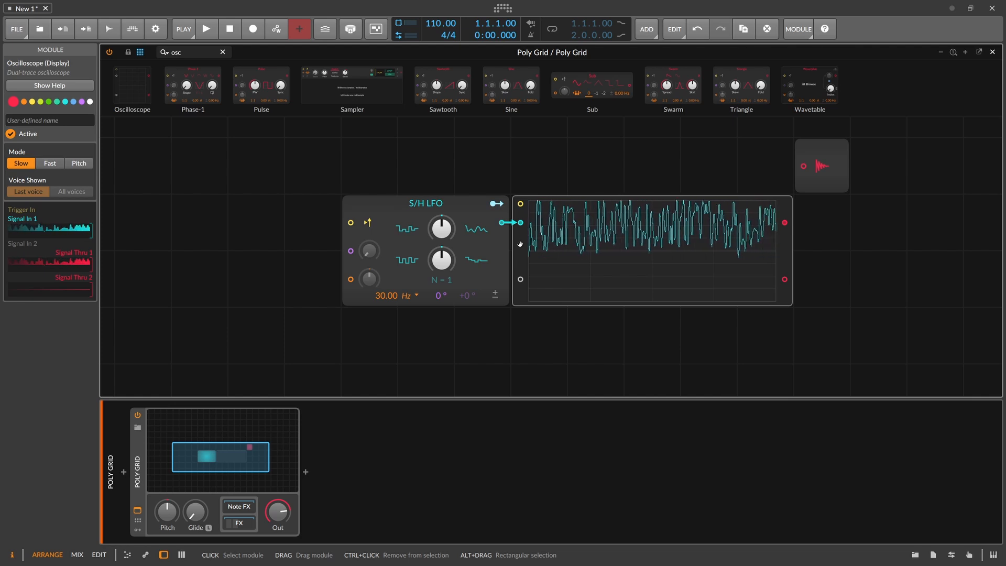
Switch the S/H LFO's timebase to Hold and reset its rate to 1.00
left_click(411, 294)
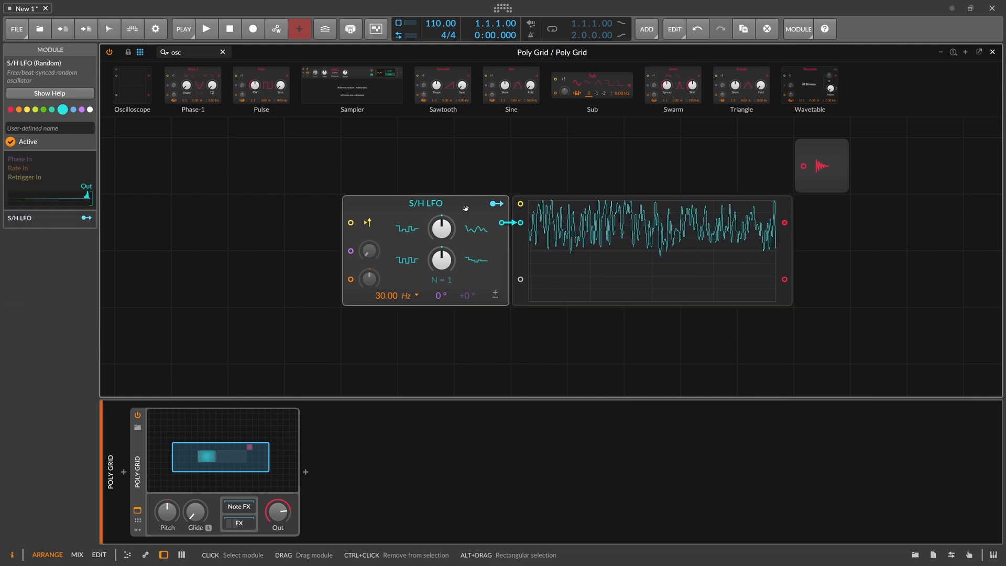
left_click(410, 294)
left_click(435, 530)
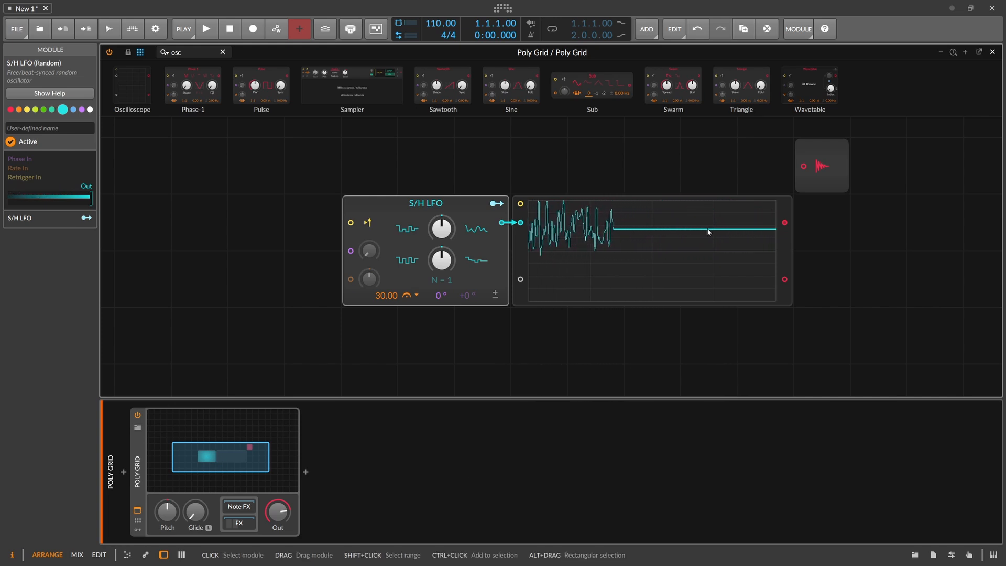
double_click(388, 299)
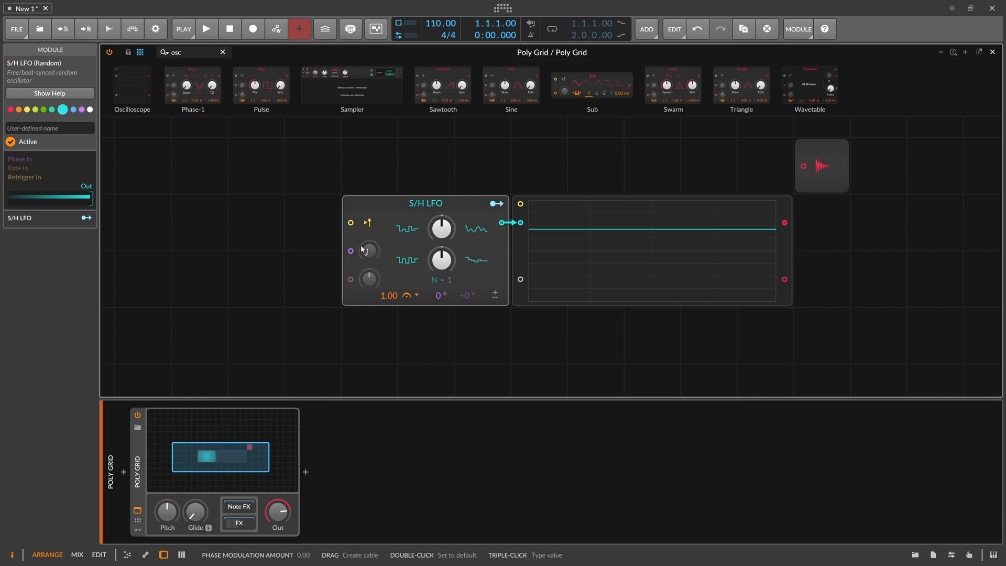
Add a Phase In module below the S/H LFO and connect it to the Oscilloscope's second signal input
left_click(162, 52)
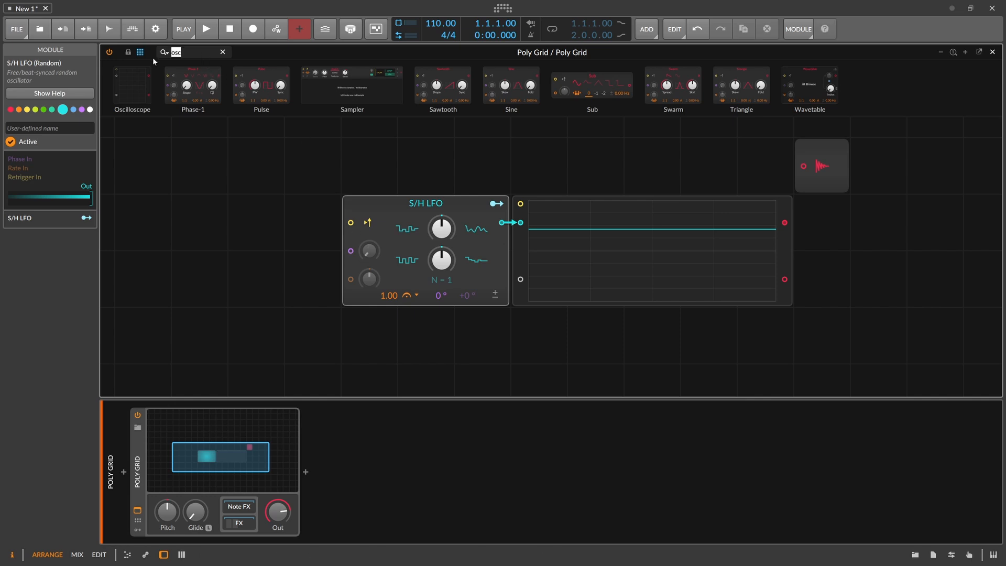
type("phase")
mouse_move(261, 98)
left_mouse_down()
mouse_move(263, 283)
mouse_move(369, 336)
mouse_move(520, 282)
left_mouse_up()
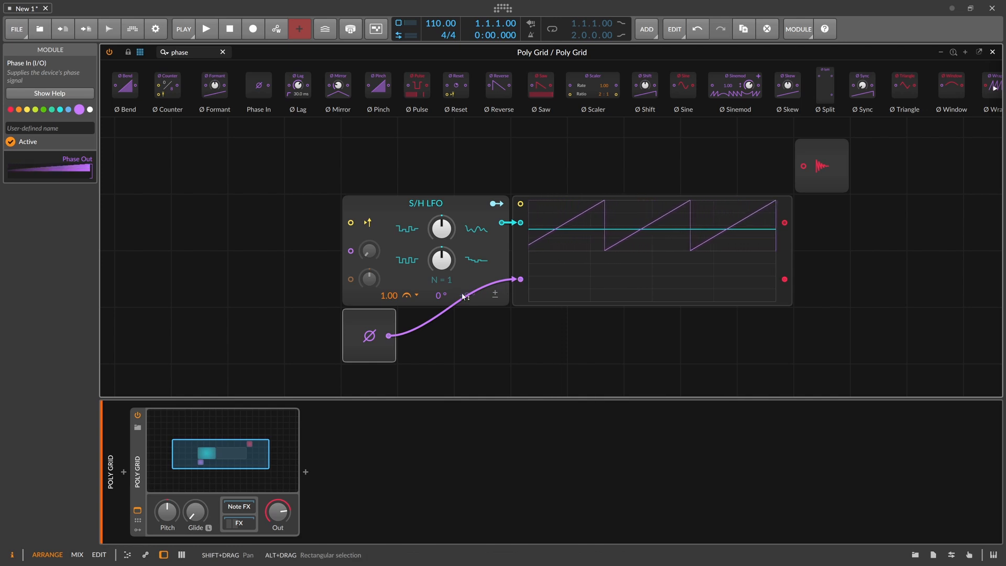
Reroute the Phase In signal from the Oscilloscope to the S/H LFO's phase input and raise the phase modulation amount to maximum
left_click_drag(392, 339, 351, 251)
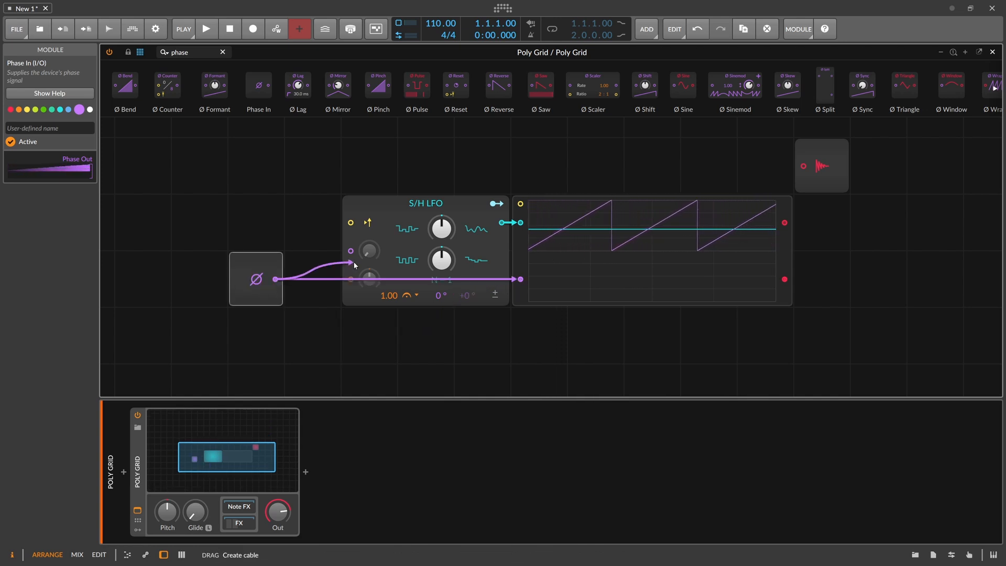
double_click(521, 279)
left_click_drag(370, 251, 369, 210)
left_click(374, 255)
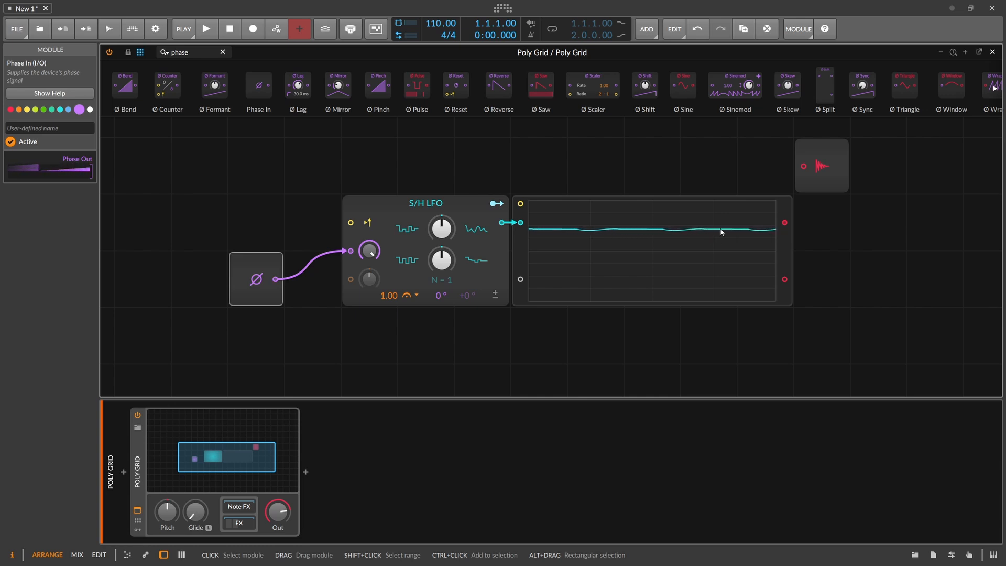
left_click(407, 297)
left_click(406, 299)
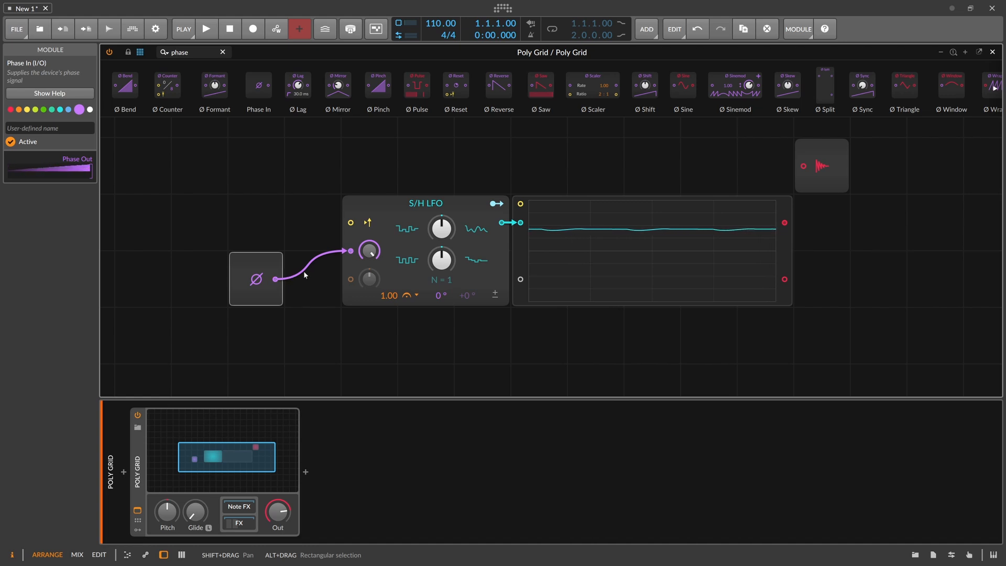
Turn off the S/H LFO's retrigger on notes and connect a Trigger module to its retrigger input
left_click_drag(246, 291, 189, 291)
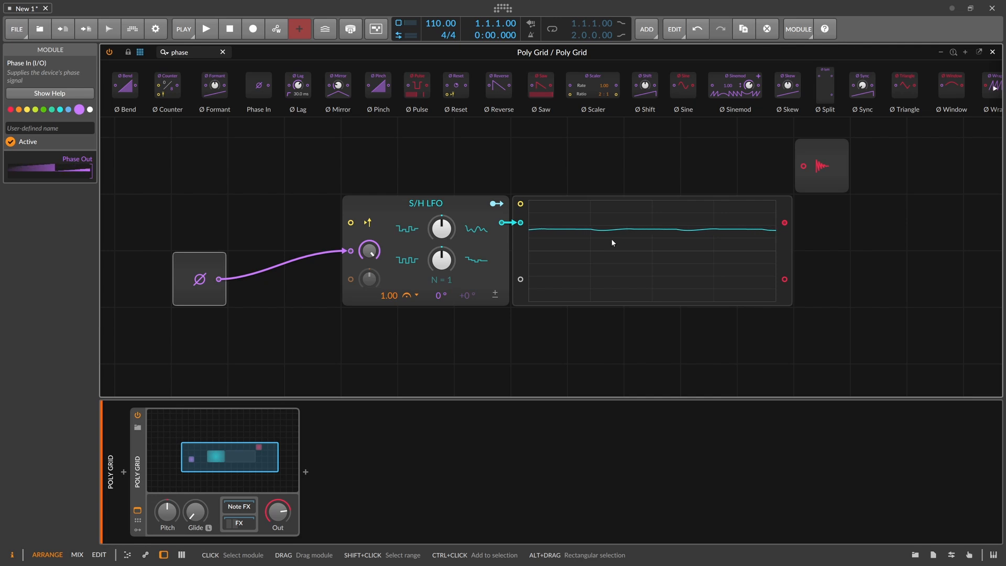
left_click(389, 206)
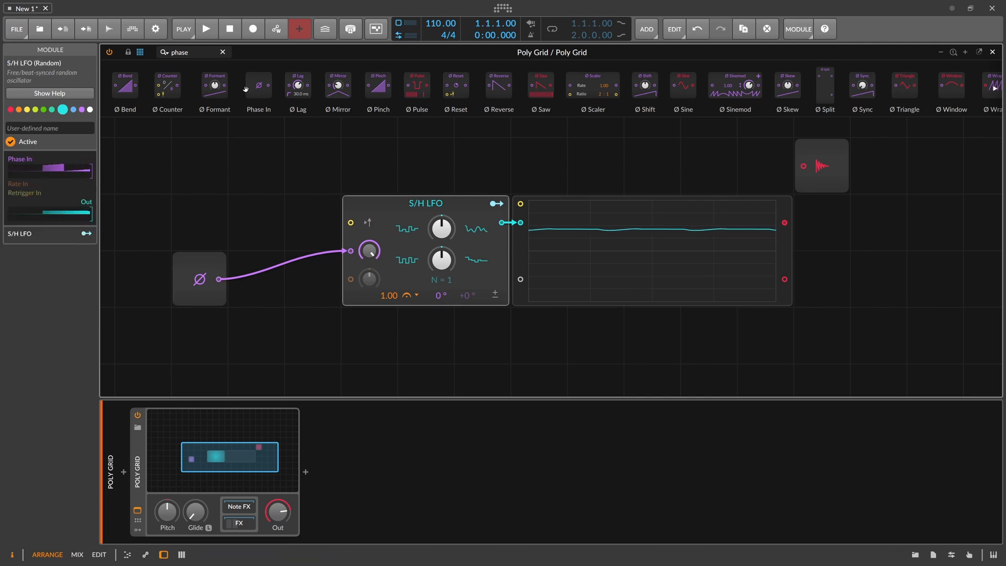
type("trigger")
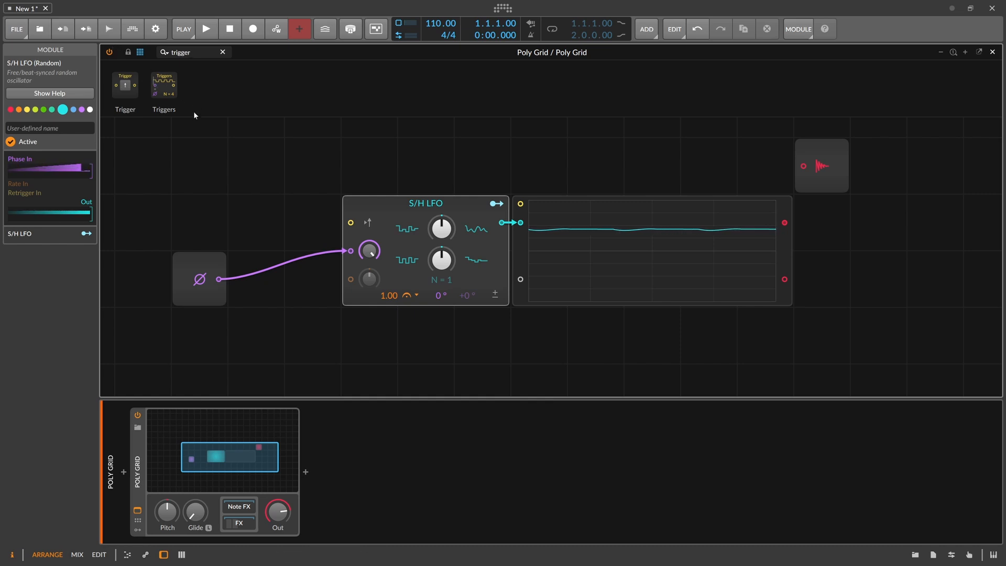
left_click_drag(125, 85, 351, 222)
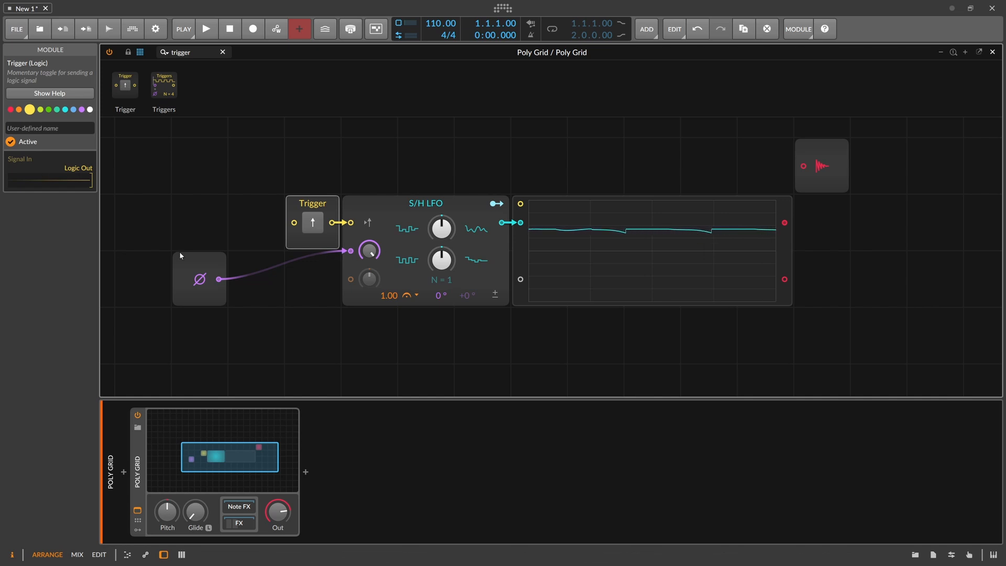
Connect Phase In to the Oscilloscope's second signal input and fire the Trigger twice to restart the S/H LFO
mouse_move(219, 279)
left_mouse_down()
mouse_move(510, 288)
mouse_move(521, 279)
left_mouse_up()
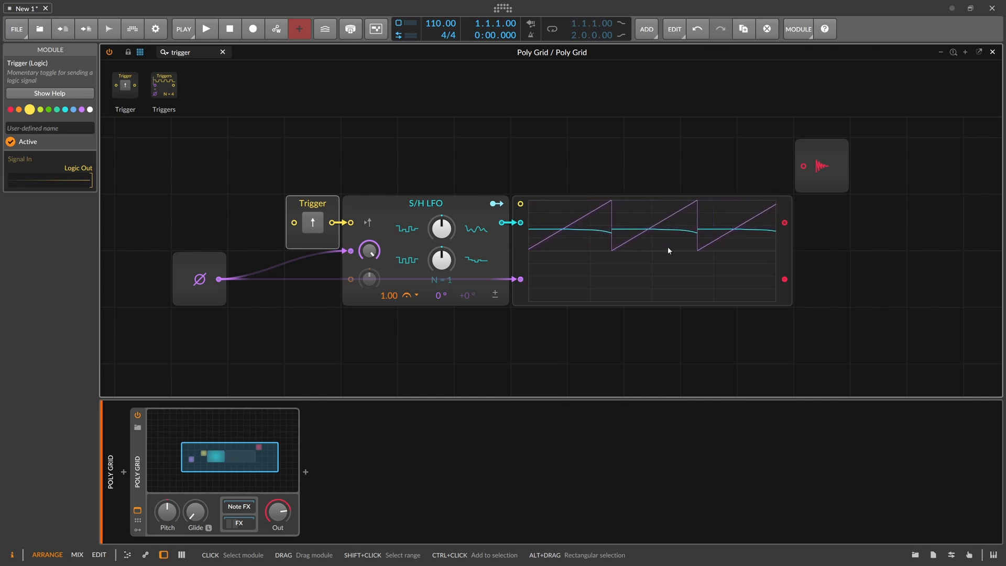
left_click(313, 223)
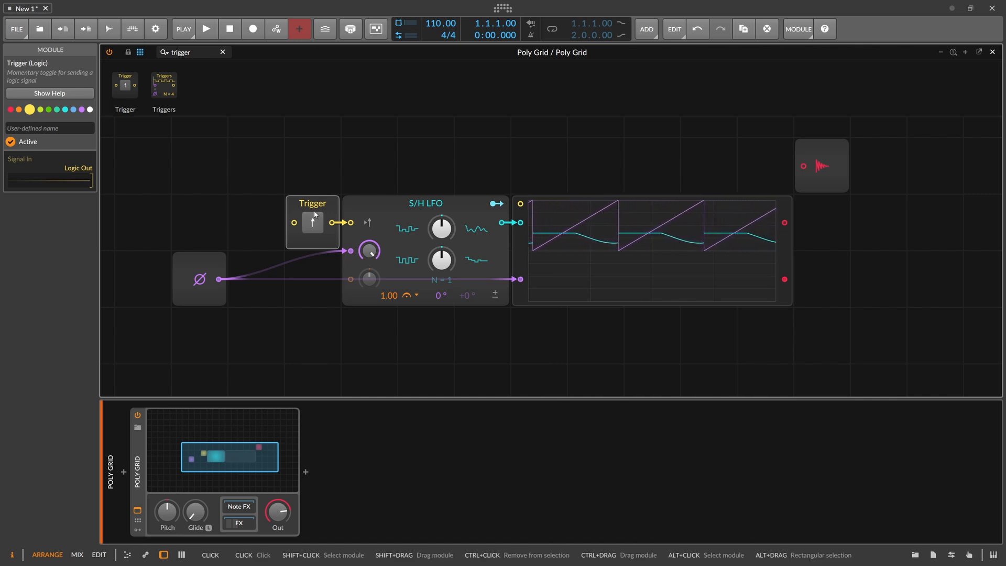
left_click(313, 224)
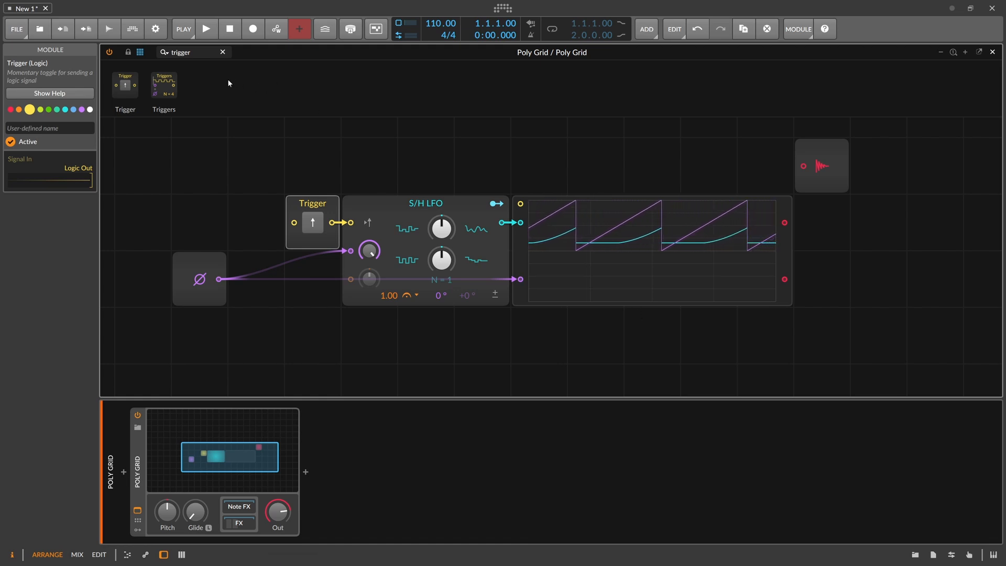
Move Phase In further from the S/H LFO and insert a Multiply module into its outgoing signal
left_click(184, 267)
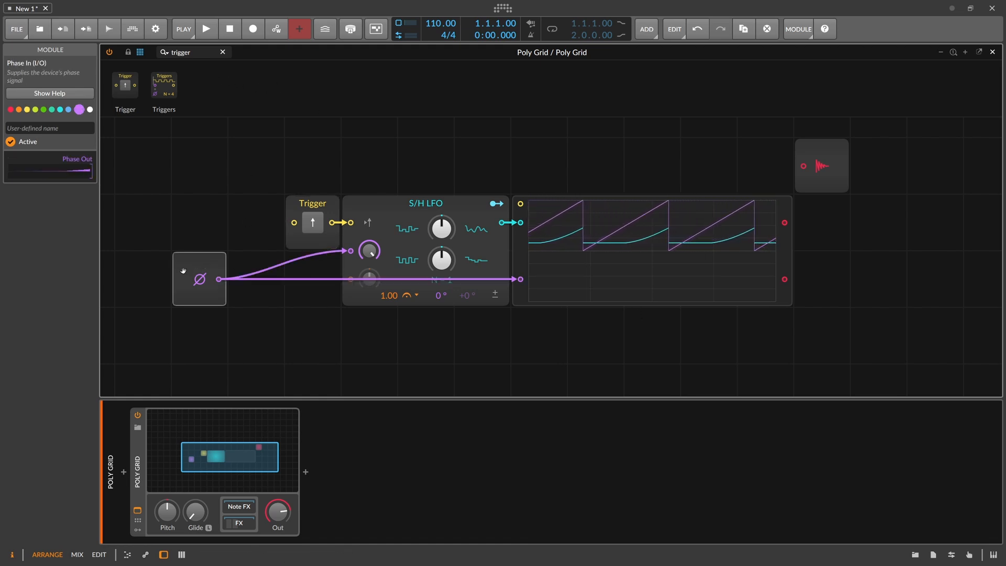
left_click_drag(198, 281, 162, 279)
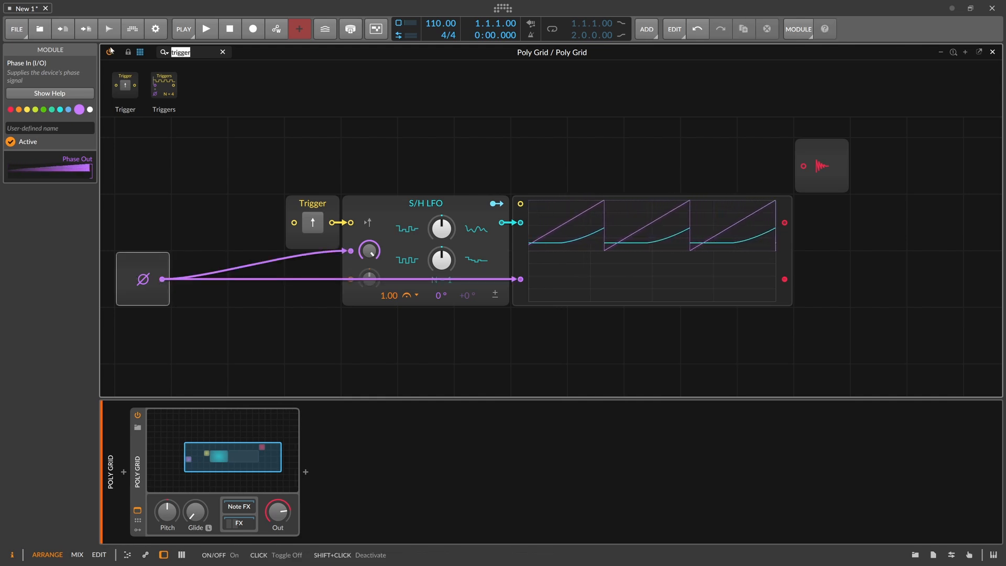
type("mul")
left_click_drag(134, 84, 181, 284)
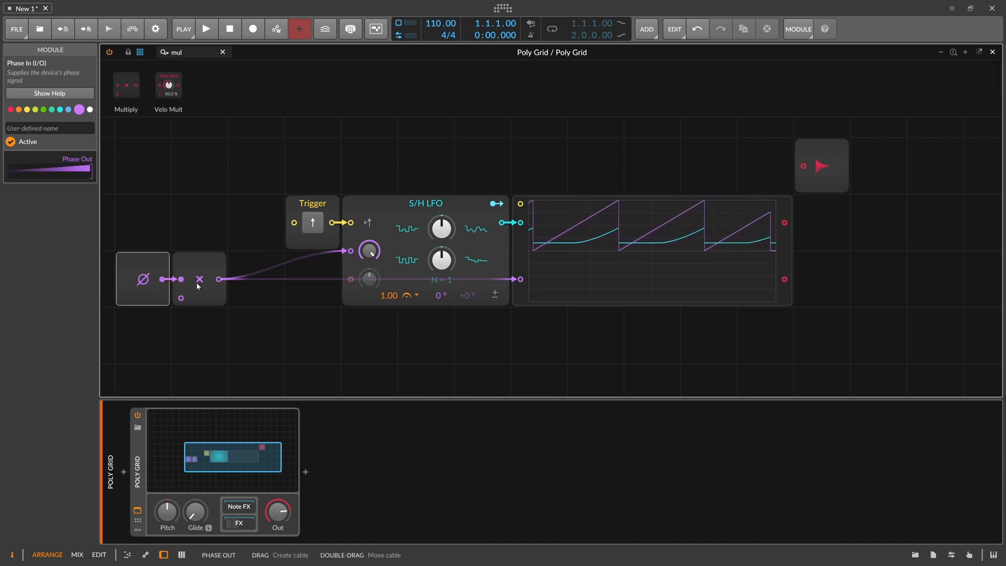
Add a Constant module feeding the Multiply module's second input and set its value to 2
type("const")
left_click_drag(127, 84, 181, 298)
double_click(156, 355)
type("2")
key("Return")
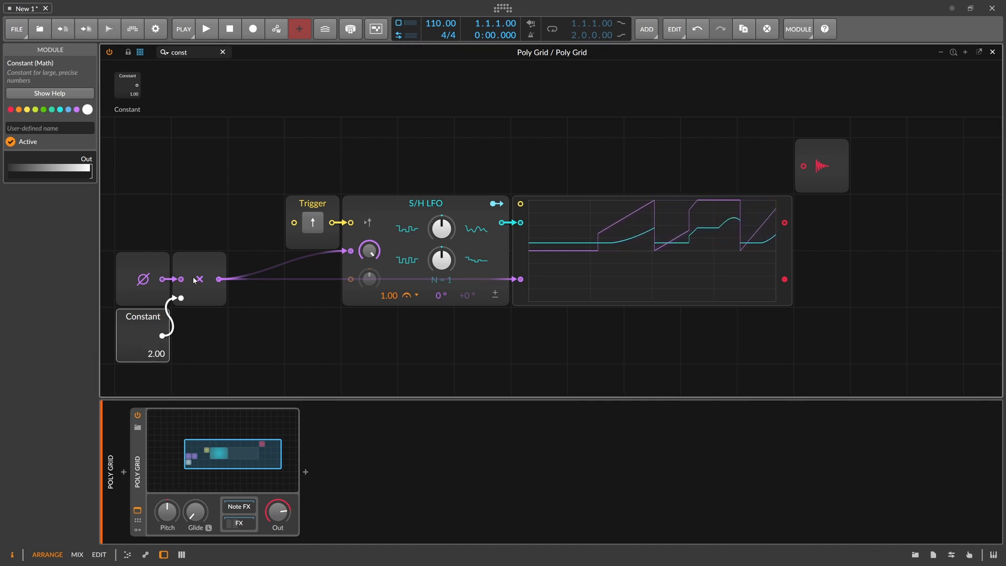
Set the Constant feeding the Multiply module to 8
left_click(148, 277)
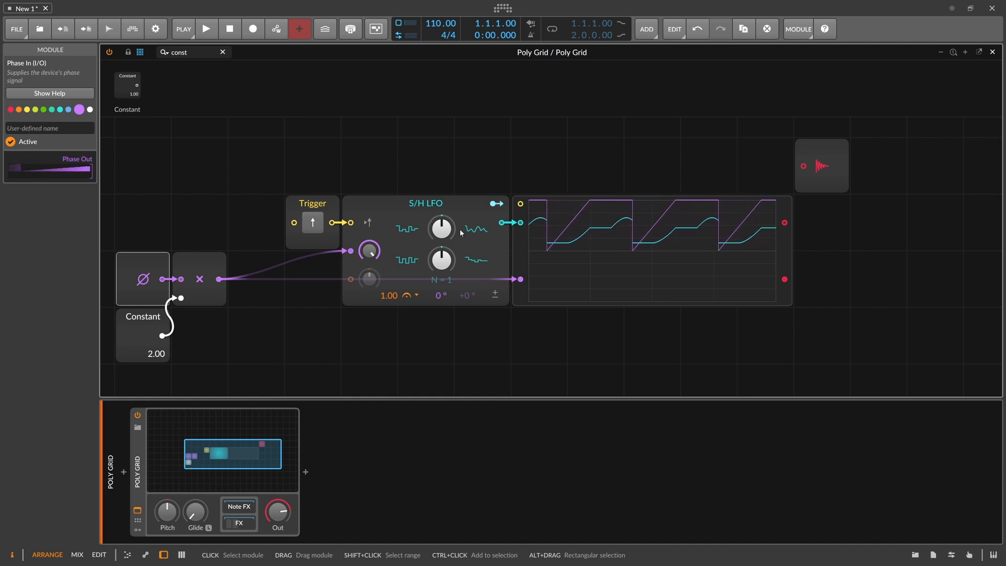
left_click(483, 237)
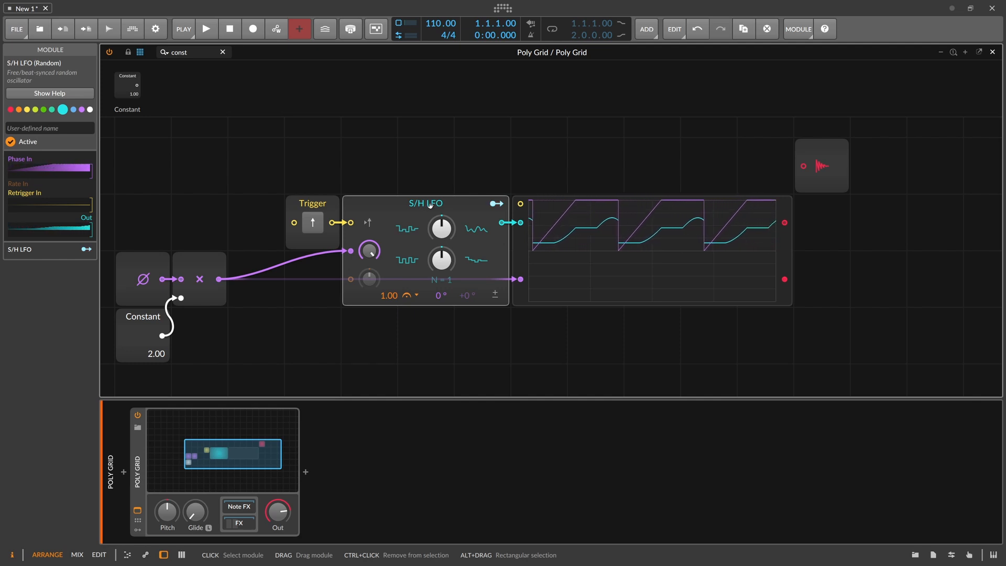
left_click(151, 355, "ctrl")
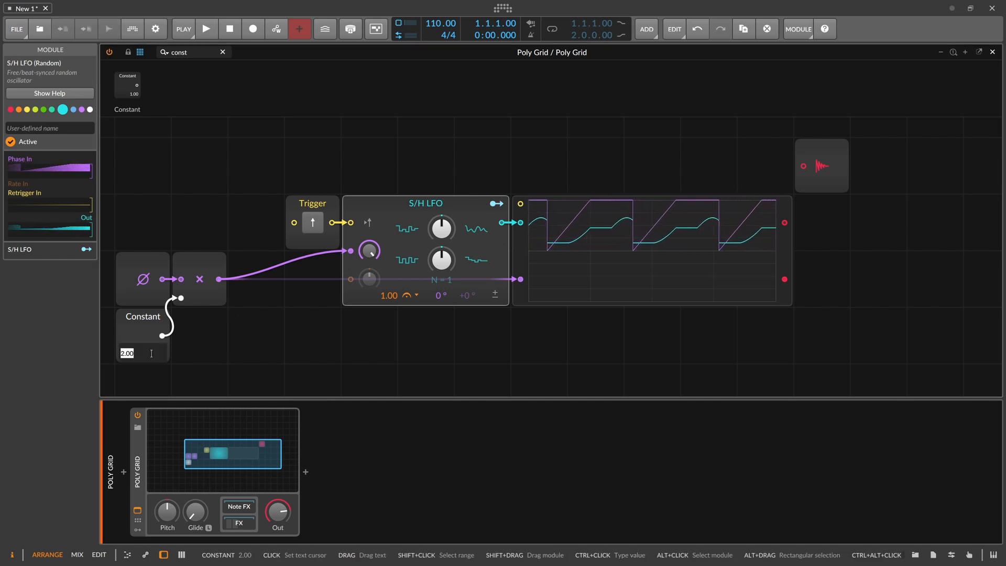
type("8")
key("Return")
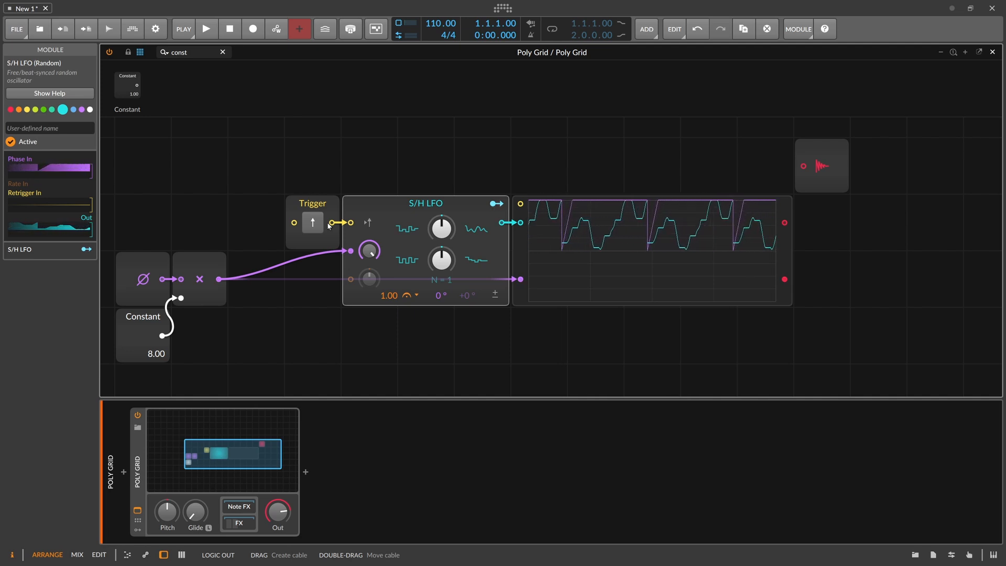
left_click(411, 300)
left_click(407, 295)
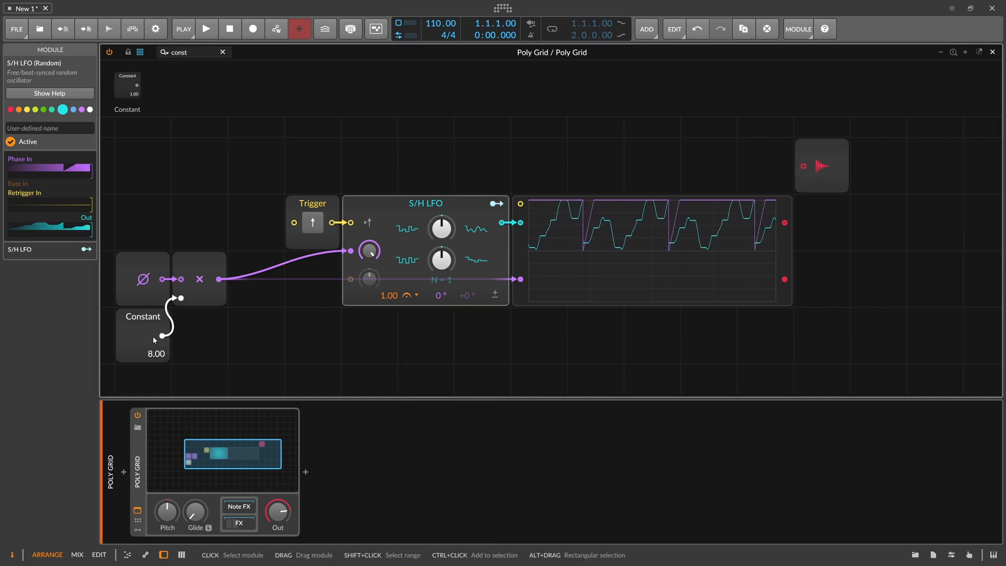
Try the Constant at extreme values up to 833, and return it to 8
left_click_drag(154, 339, 154, 293)
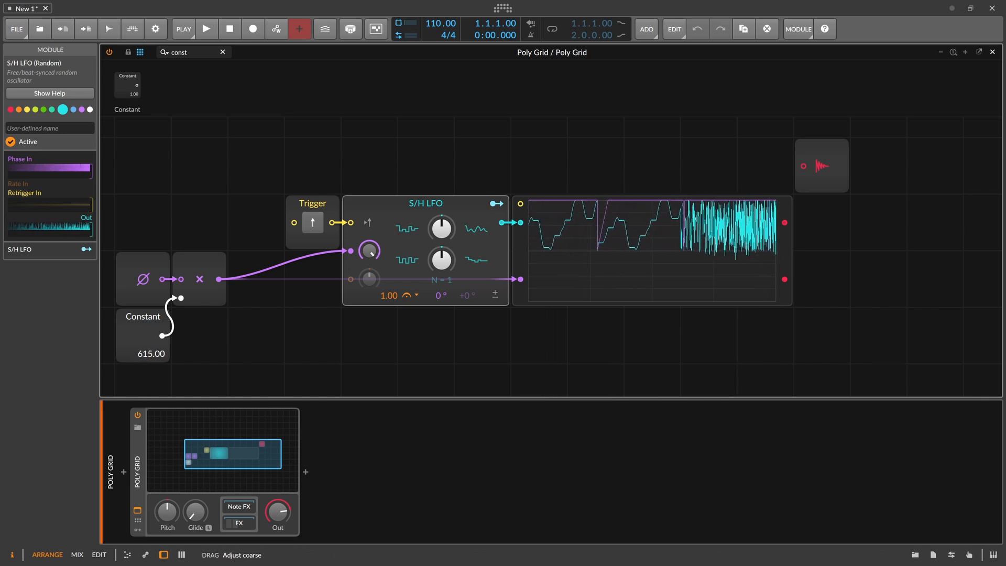
left_click_drag(147, 357, 146, 350)
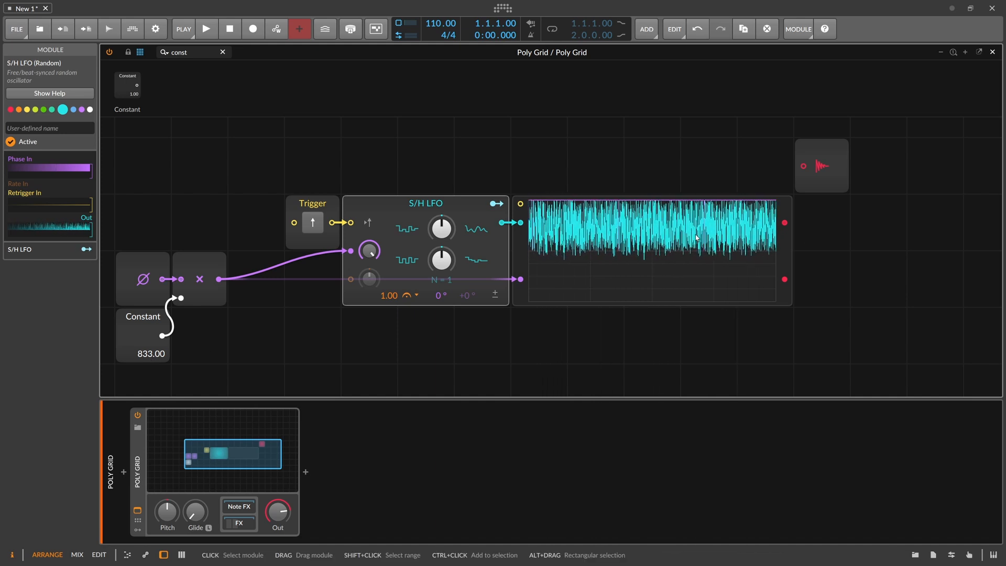
left_click(153, 355, "ctrl")
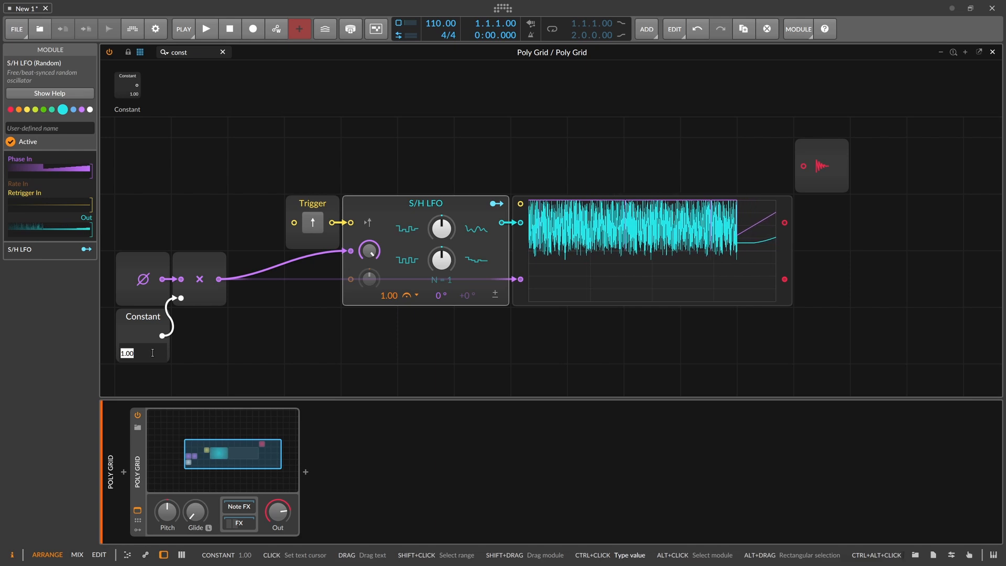
type("8")
key("Return")
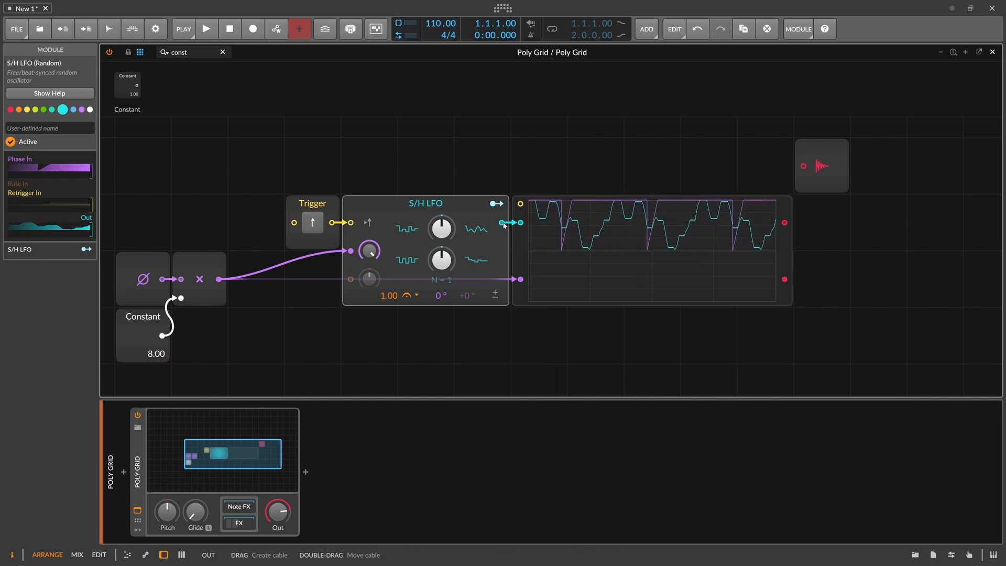
Find the Pitch Quantize module and place it below the Oscilloscope
left_click(196, 53)
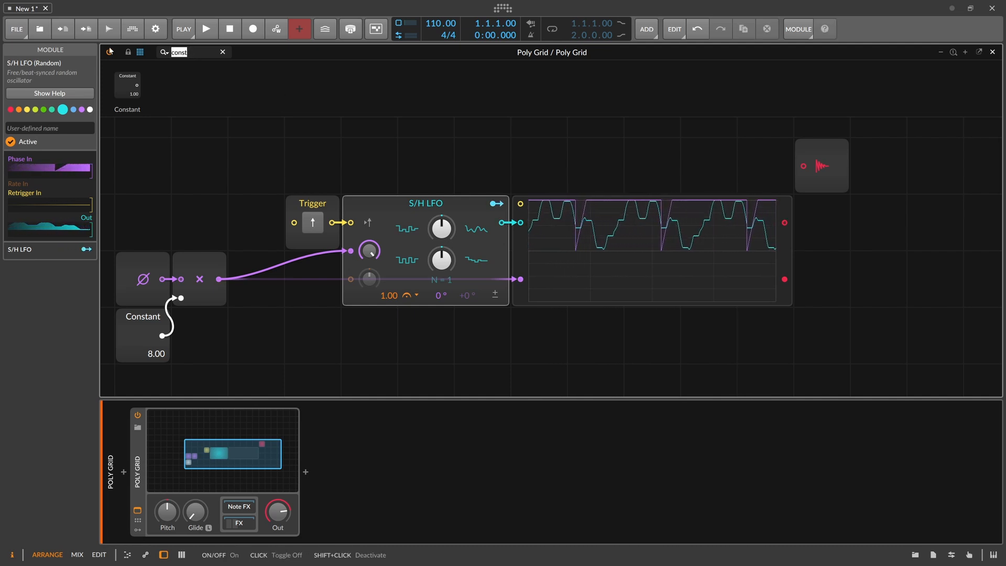
type("quan")
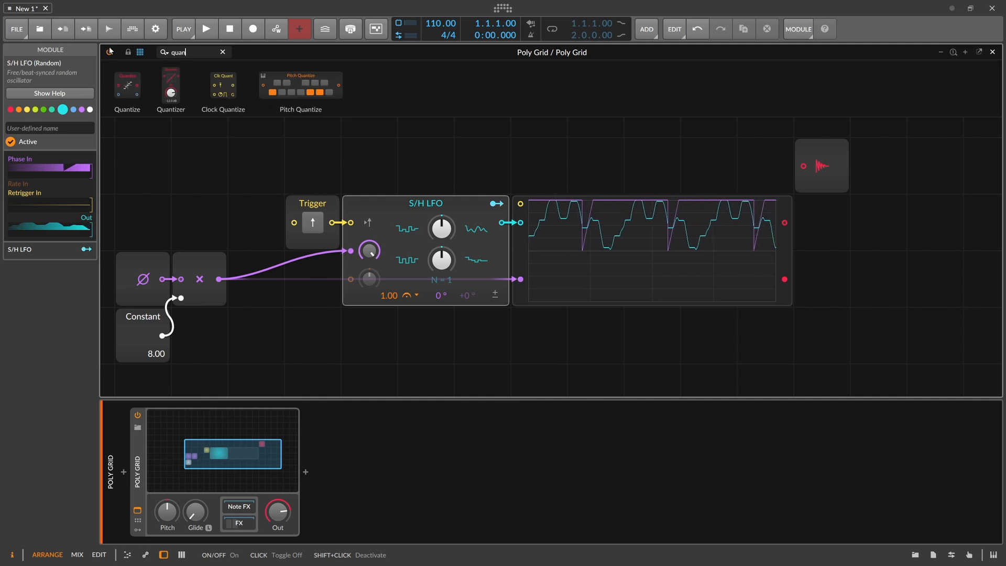
left_click_drag(301, 85, 547, 348)
Set Pitch Quantize's allowed notes to the five black keys plus the white key F
left_click(558, 350)
left_click(577, 350)
left_click(596, 350)
left_click(652, 350)
left_click(633, 349)
left_click(614, 350)
left_click(549, 331)
left_click(567, 331)
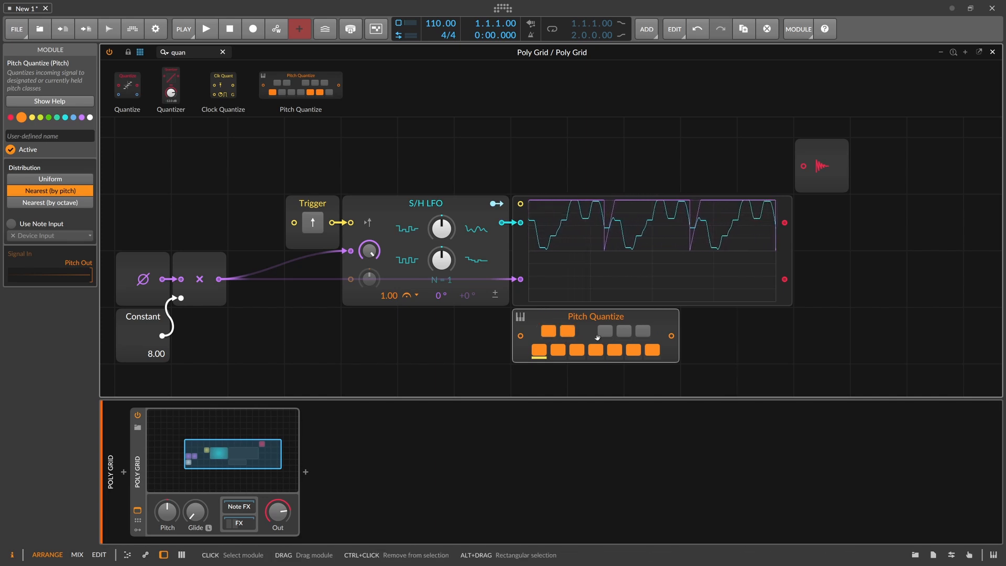
left_click(605, 331)
left_click(623, 330)
left_click(643, 330)
left_click(597, 352)
left_click(577, 350)
left_click(558, 350)
left_click(539, 349)
left_click(603, 350)
Feed the S/H LFO's output into Pitch Quantize and insert an Attenuate module set to 11.3 % directly after the LFO
left_click_drag(531, 337, 522, 335)
left_click_drag(599, 349, 712, 349)
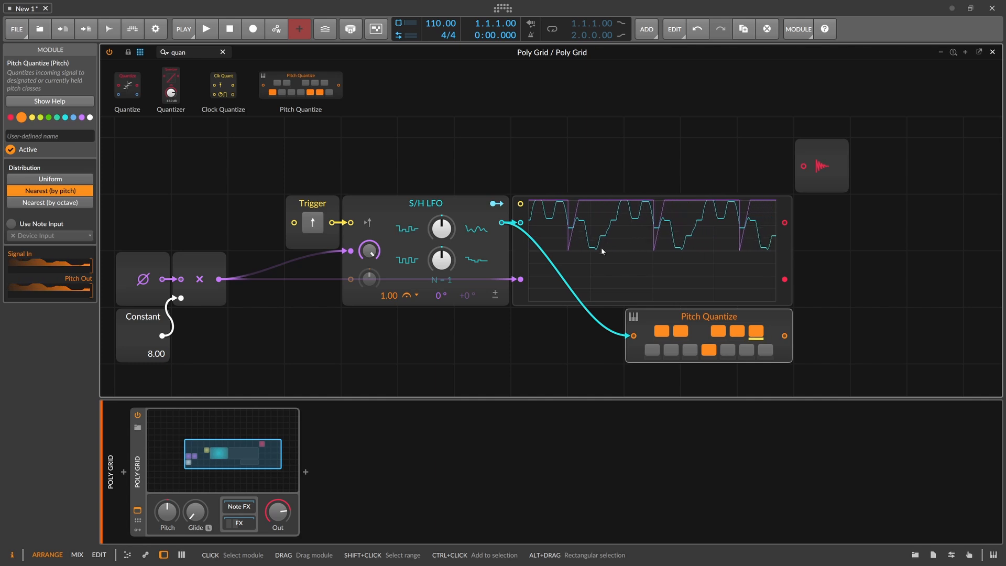
left_click(194, 53)
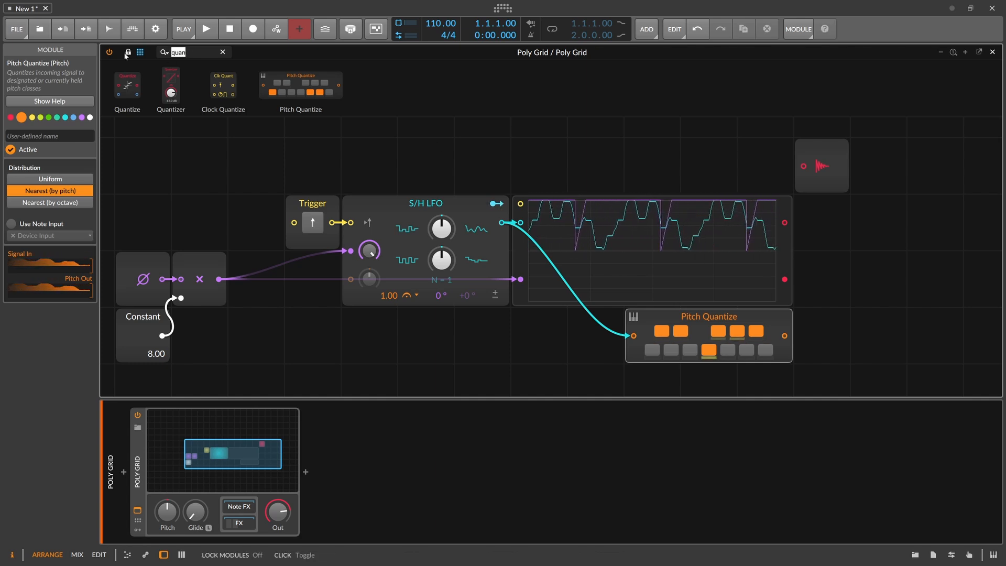
type("att")
left_click_drag(147, 75, 536, 247)
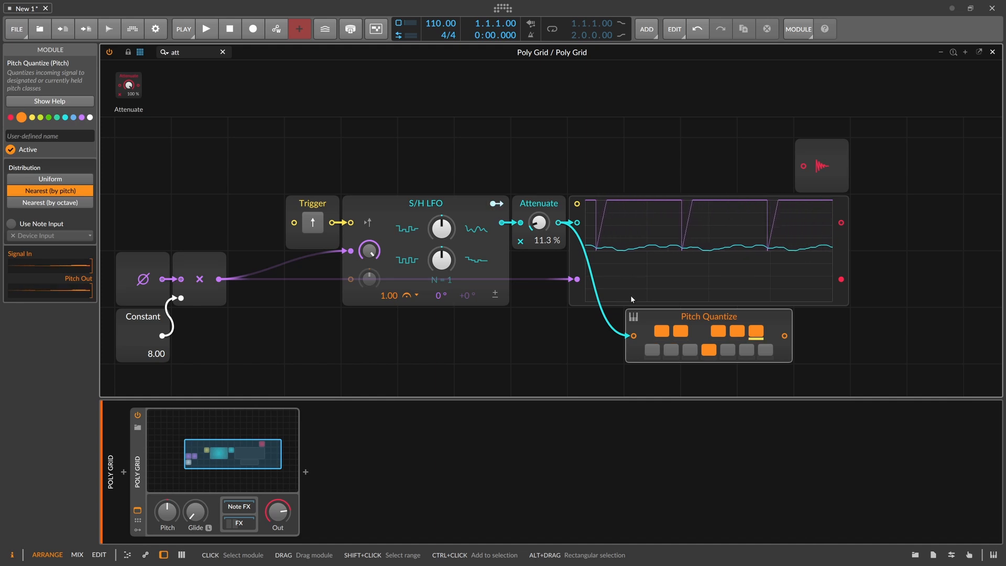
Insert a Transpose module set to -3 st before Pitch Quantize and an S/H module after it
type("tran")
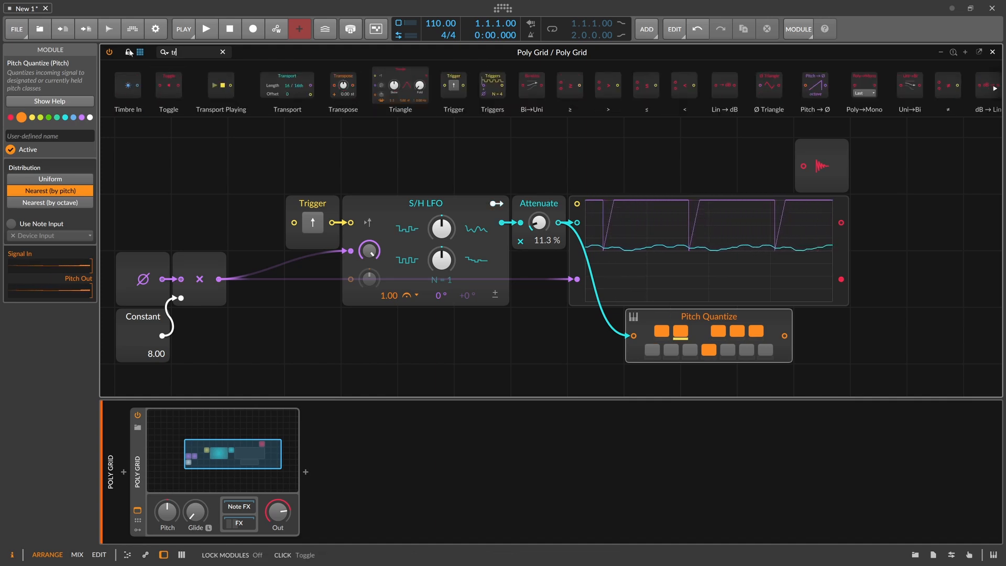
left_click_drag(262, 85, 593, 351)
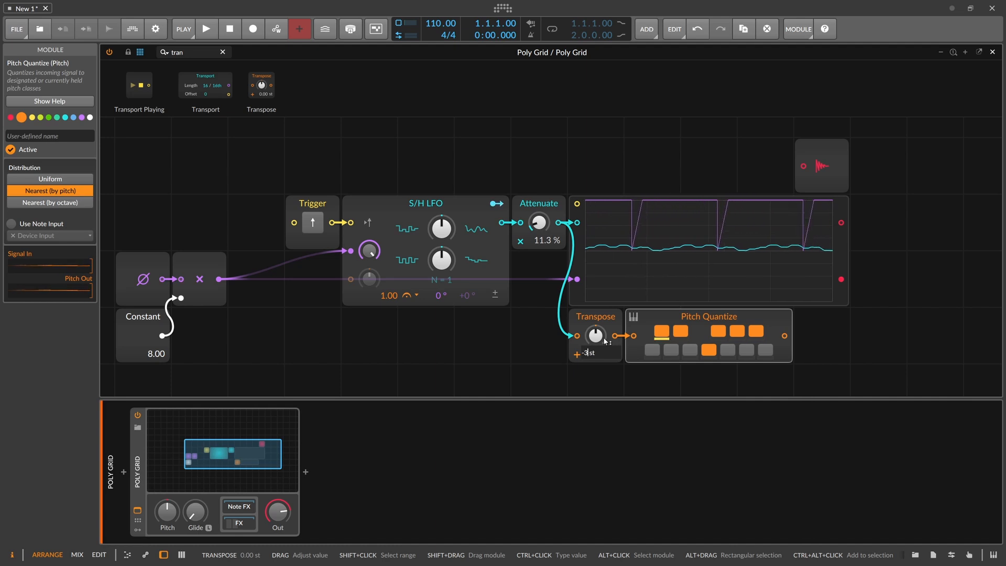
key("Return")
left_click_drag(191, 53, 790, 344)
type("sa")
Place two Triggers modules, one above the other, below the end of Pitch Quantize
left_click_drag(198, 54, 114, 51)
type("trigger")
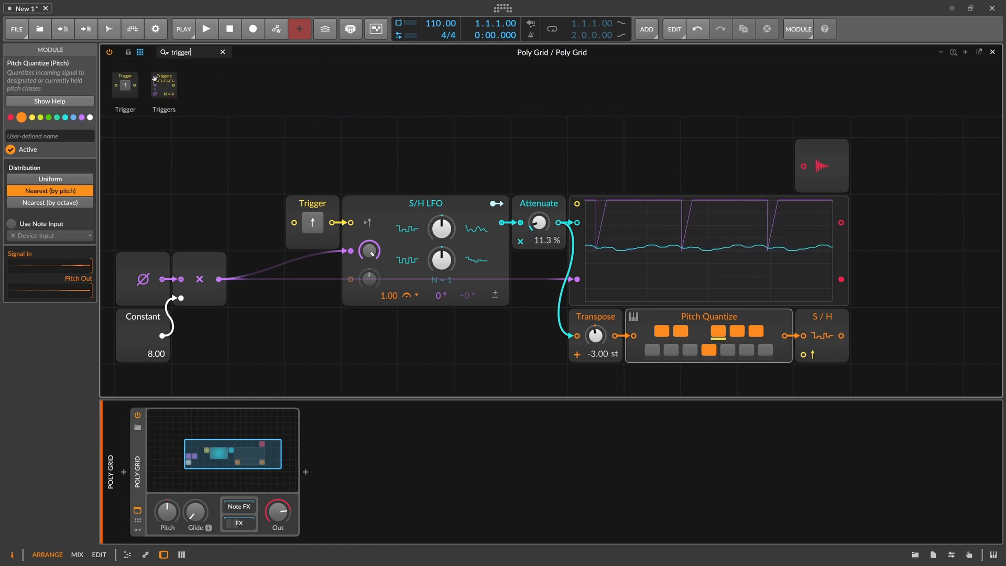
left_click_drag(164, 85, 755, 378)
scroll(330, 122, "down", 3)
left_click_drag(165, 85, 762, 365)
left_click_drag(692, 304, 577, 321)
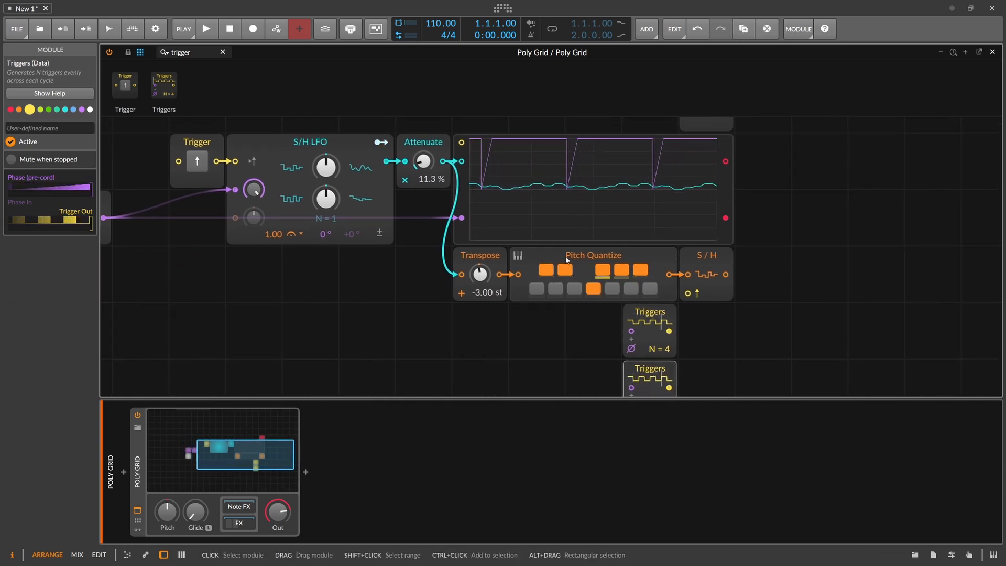
scroll(550, 254, "down", 1)
left_click_drag(545, 302, 485, 297)
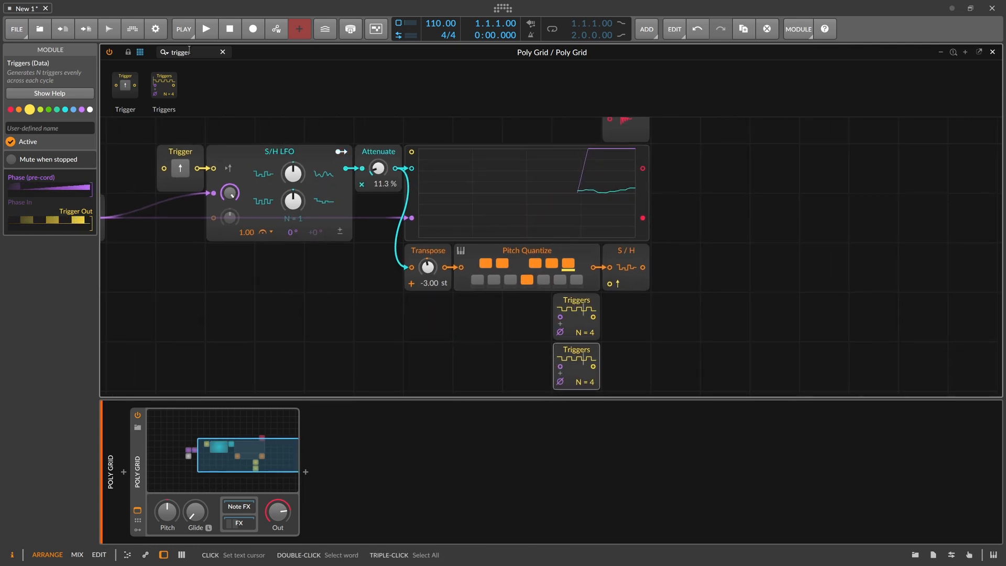
Add a Clock Quantize module in T mode, fed by the upper Triggers at N = 7 and clocked by the lower Triggers at N = 16
left_click_drag(197, 53, 109, 52)
type("clock")
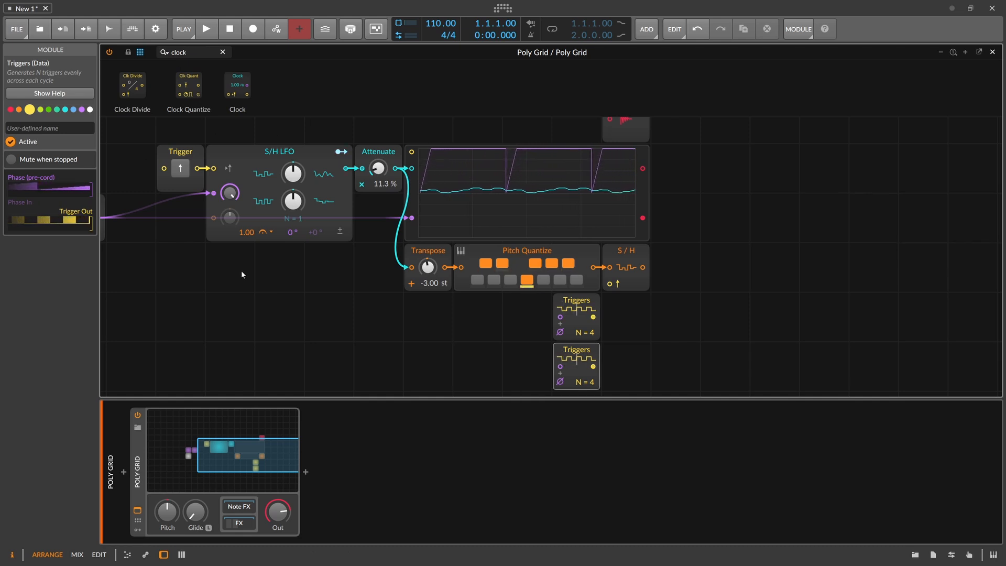
left_click_drag(197, 53, 134, 55)
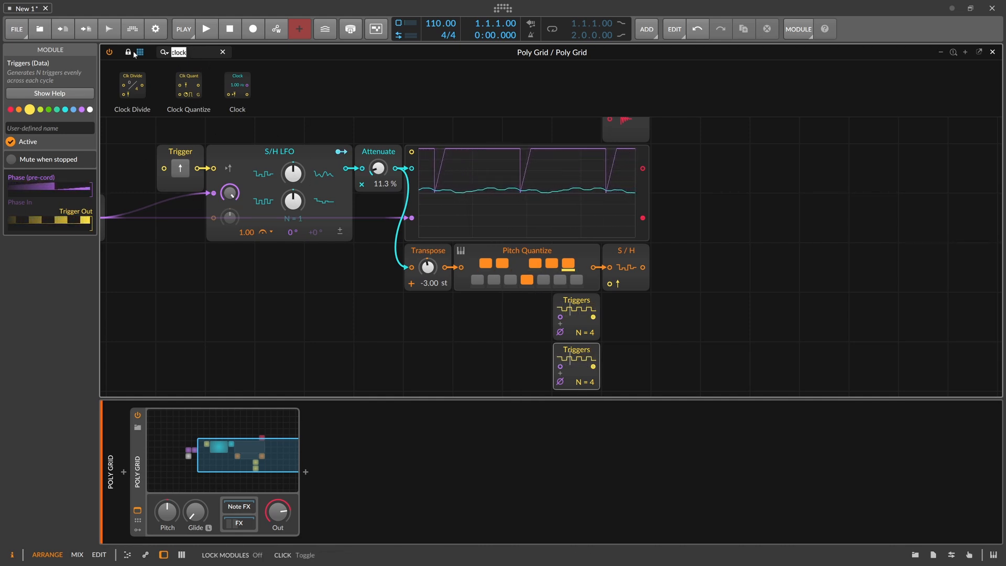
mouse_move(215, 84)
left_mouse_down()
mouse_move(419, 220)
mouse_move(624, 320)
mouse_move(589, 322)
mouse_move(594, 332)
mouse_move(594, 316)
left_mouse_up()
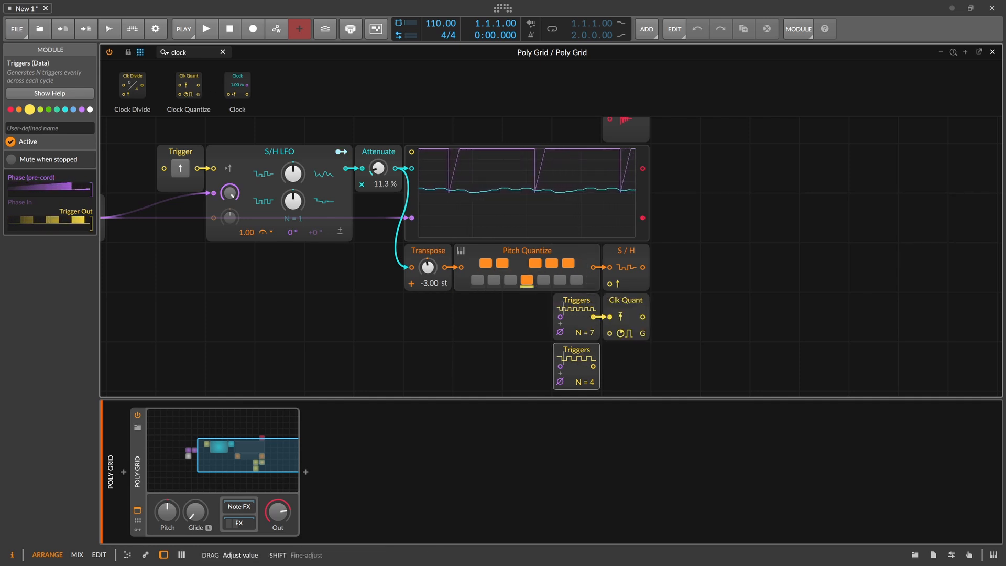
mouse_move(593, 381)
left_mouse_down()
mouse_move(593, 335)
mouse_move(609, 334)
left_mouse_up()
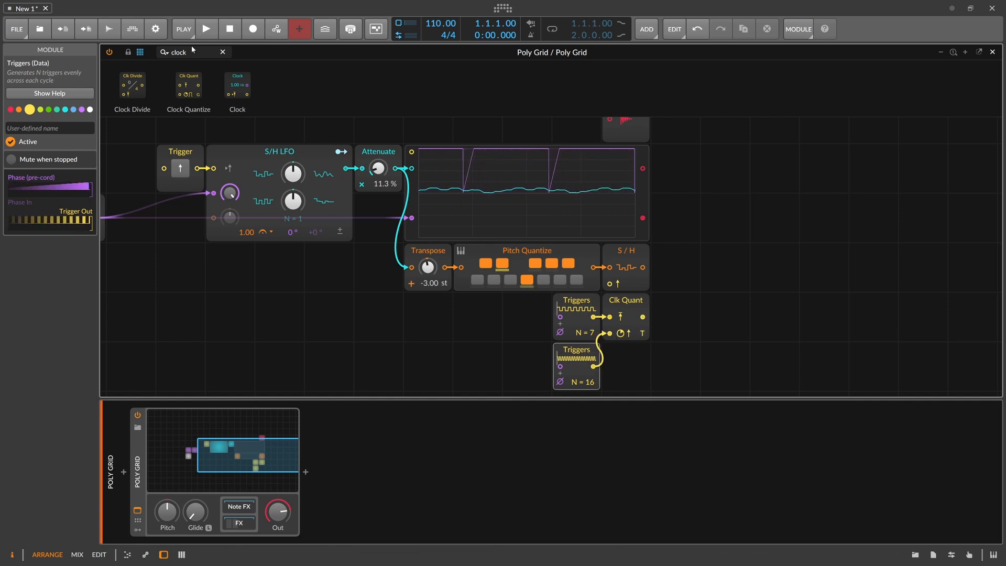
Add a Sine oscillator pitched by the S/H module with keyboard tracking off, and trigger the S/H module from Clock Quantize
key("BackSpace")
key("BackSpace")
key("BackSpace")
key("BackSpace")
key("BackSpace")
type("sine")
left_click_drag(138, 82, 660, 324)
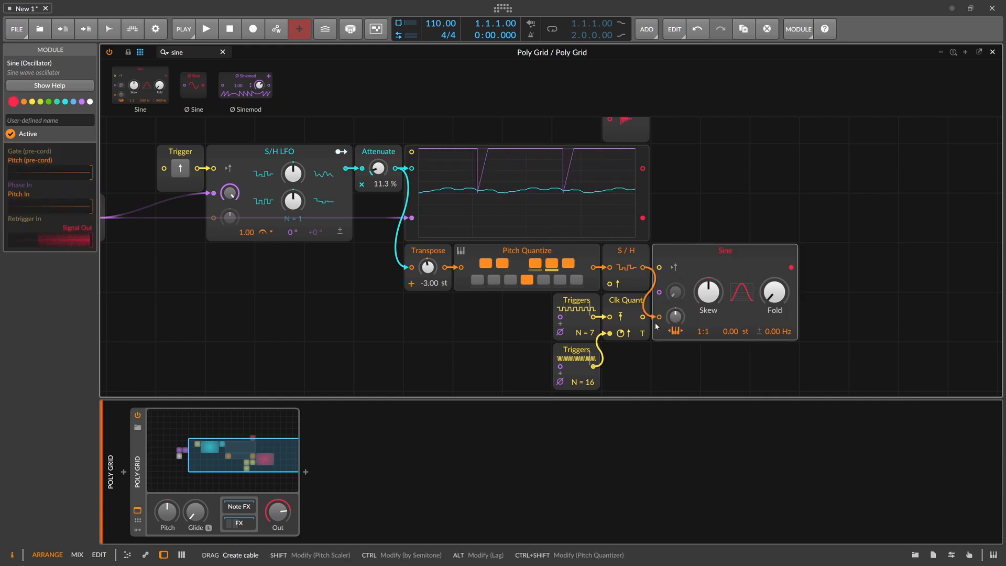
left_click_drag(644, 317, 609, 283)
left_click(677, 333)
Add an AD envelope after the Sine, triggered by Clock Quantize, and attach Audio Out to the envelope's output
left_click(181, 53)
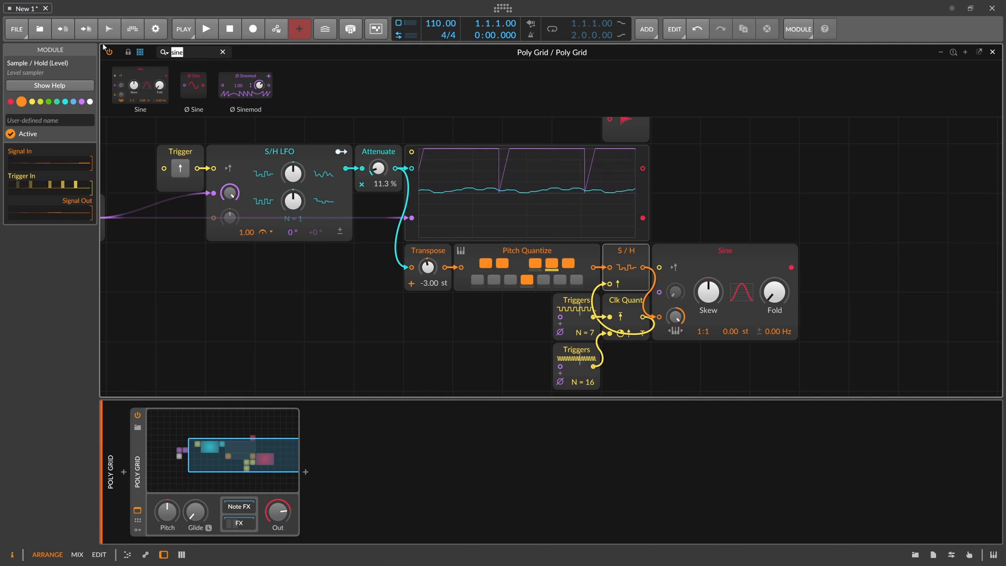
type("ad")
left_click_drag(131, 85, 818, 255)
left_click_drag(643, 317, 808, 317)
left_click_drag(816, 216, 633, 264)
left_click_drag(447, 180, 743, 329)
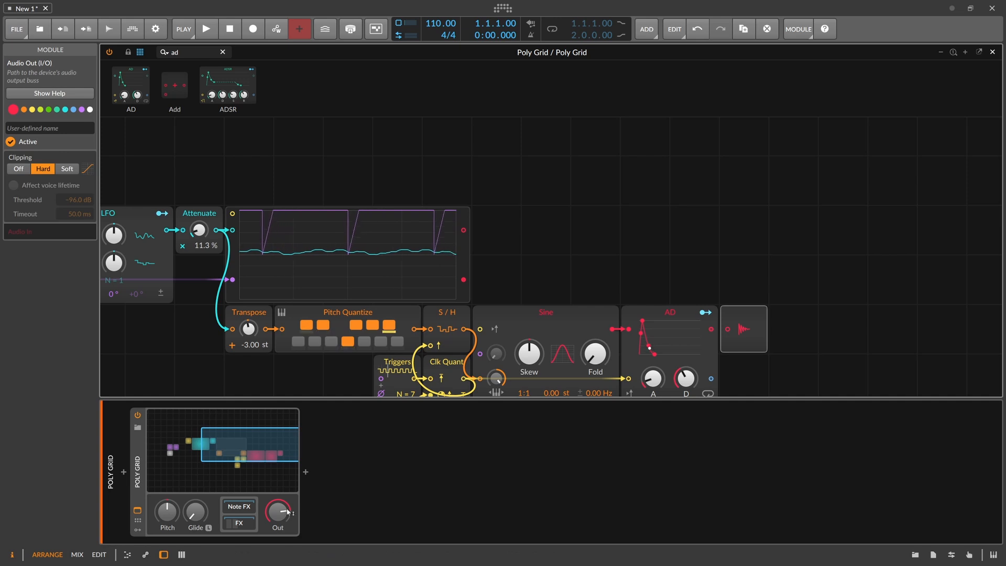
Lower the Poly Grid's output level to -4.3 dB
scroll(624, 314, "down", 3)
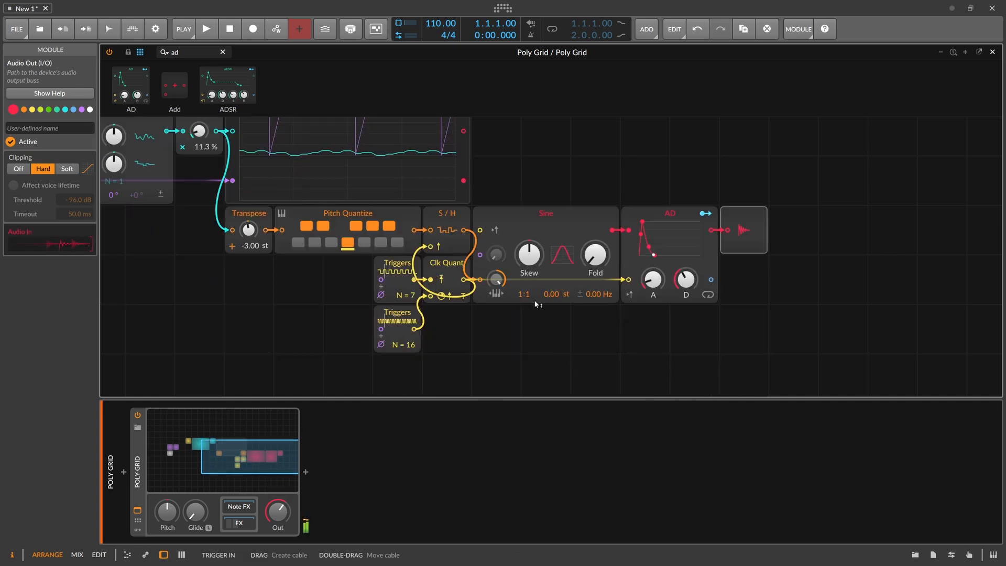
left_click_drag(278, 513, 274, 515)
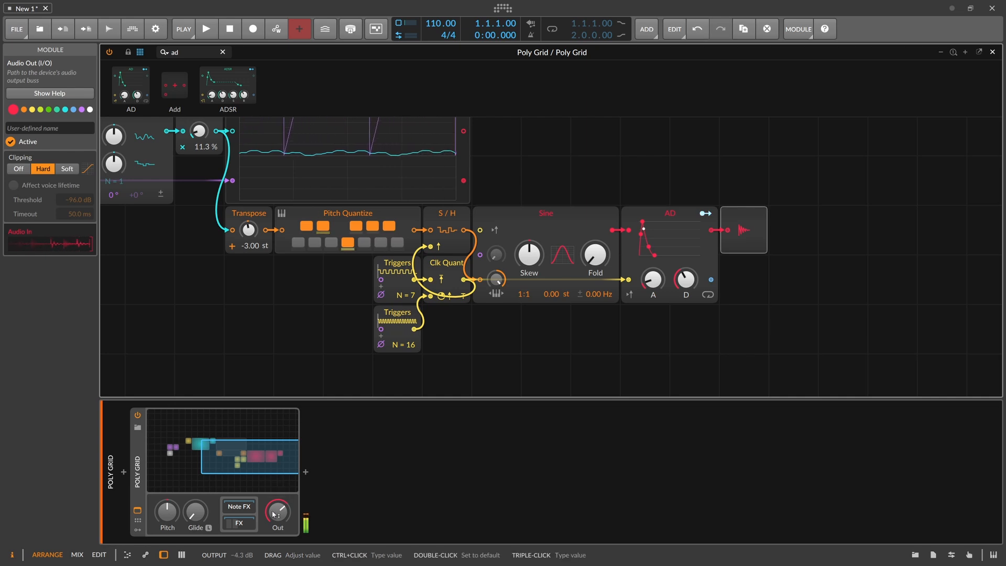
left_click_drag(220, 322, 417, 322)
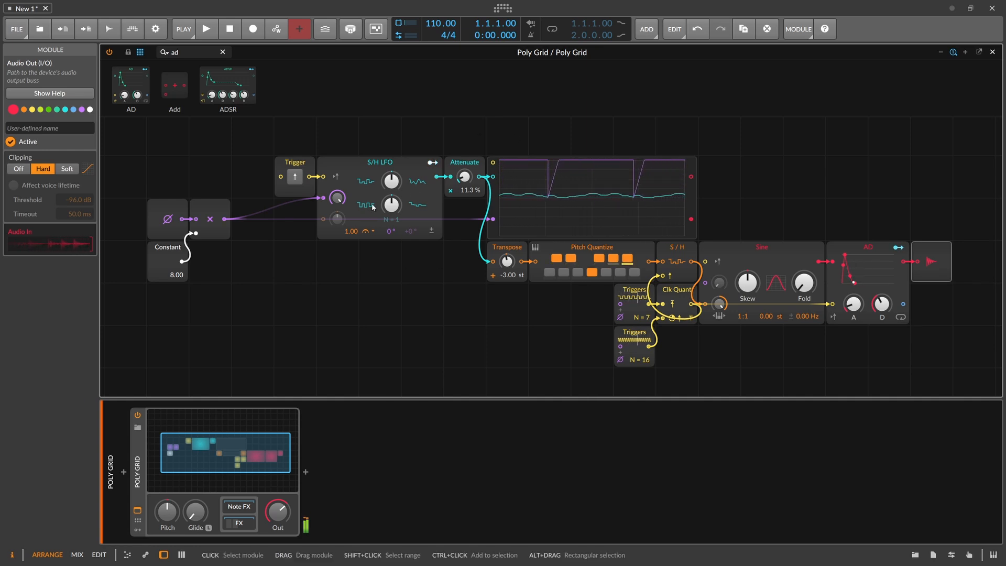
Try the S/H LFO's feedback at -100 % and at 100 %
scroll(381, 202, "up", 1)
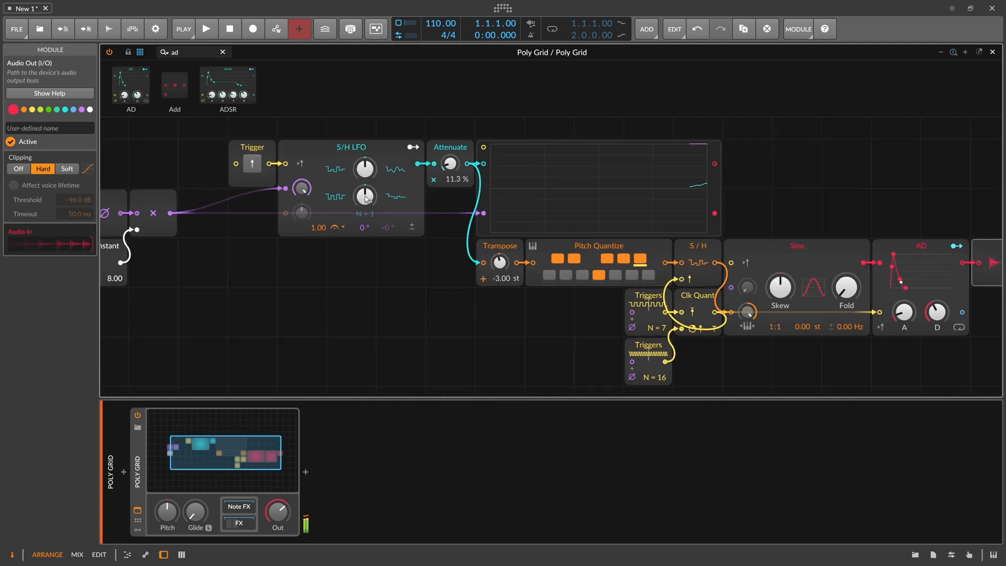
left_click(376, 200, "shift")
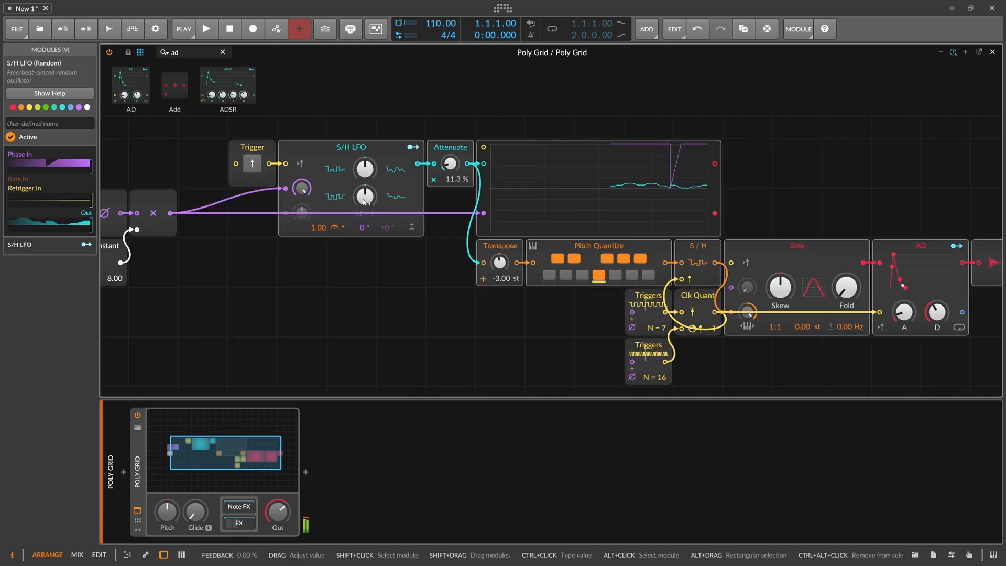
left_click_drag(355, 190, 355, 236)
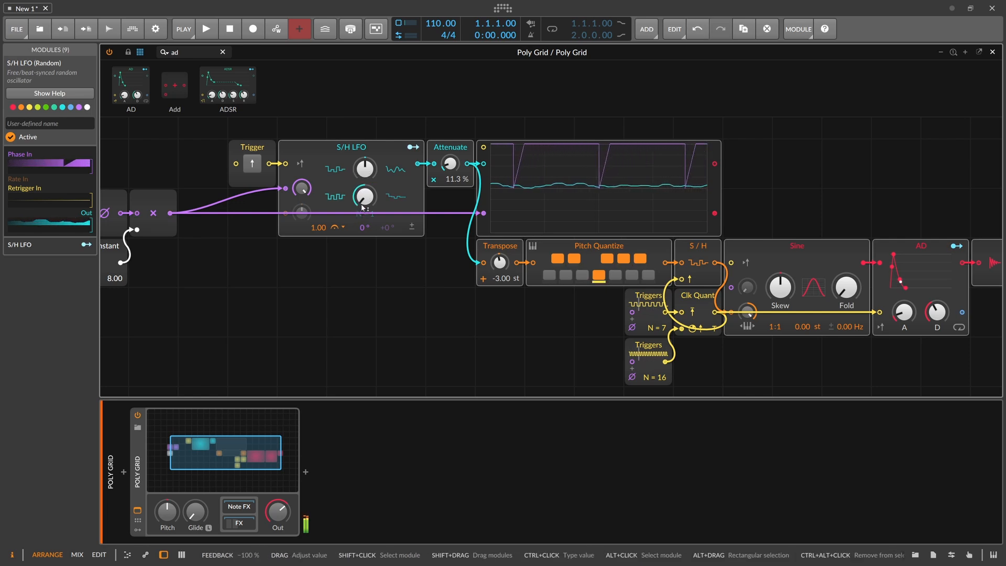
left_click_drag(365, 200, 365, 103)
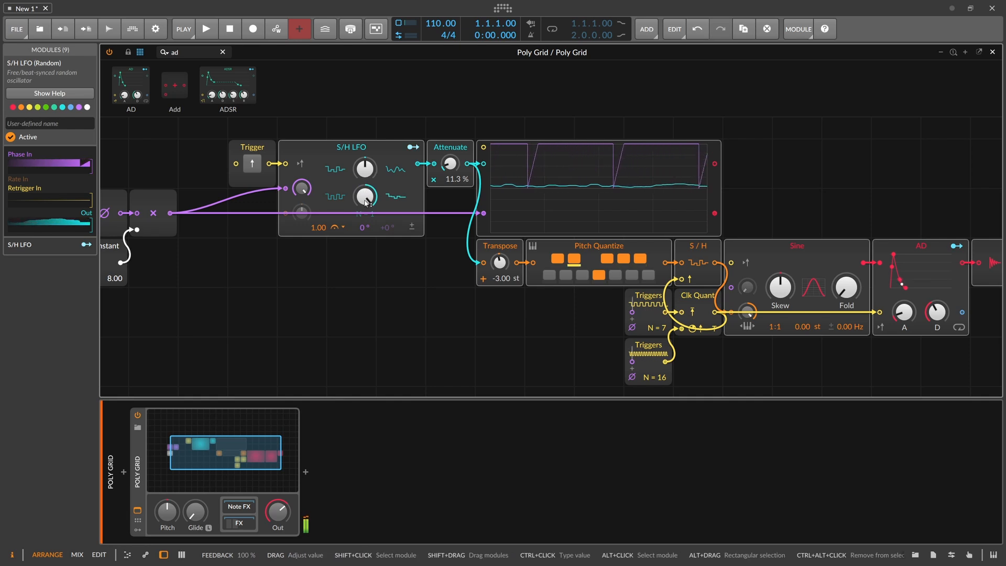
scroll(366, 202, "up", 2)
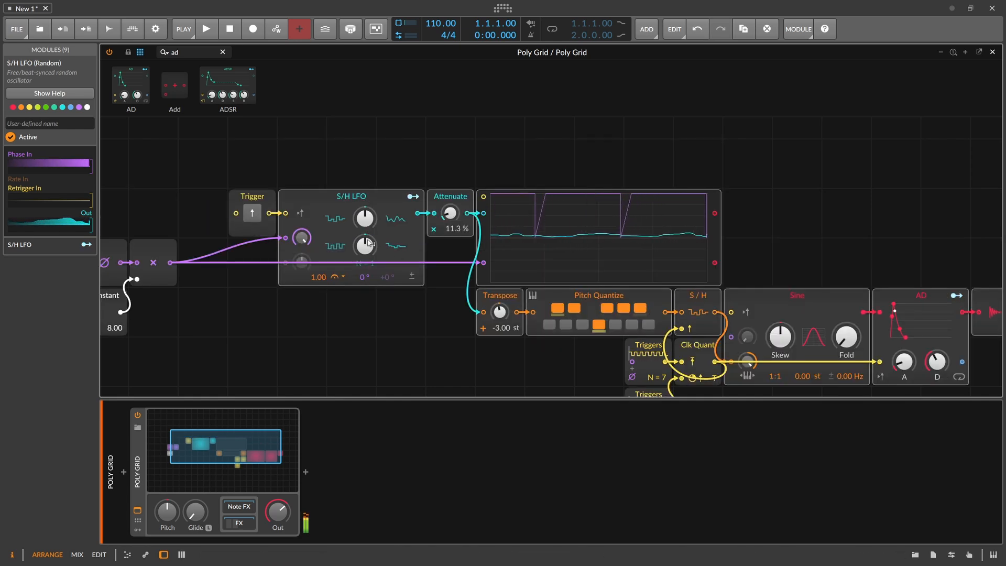
Examine the S/H LFO's help page for how feedback and epoch behave, and close it
left_click(361, 196)
key("F1")
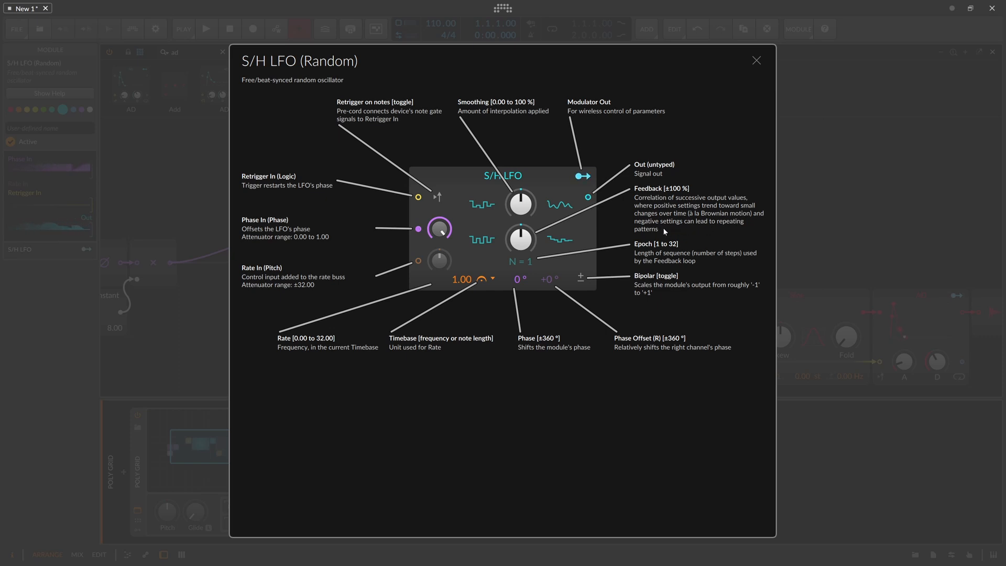
left_click(756, 61)
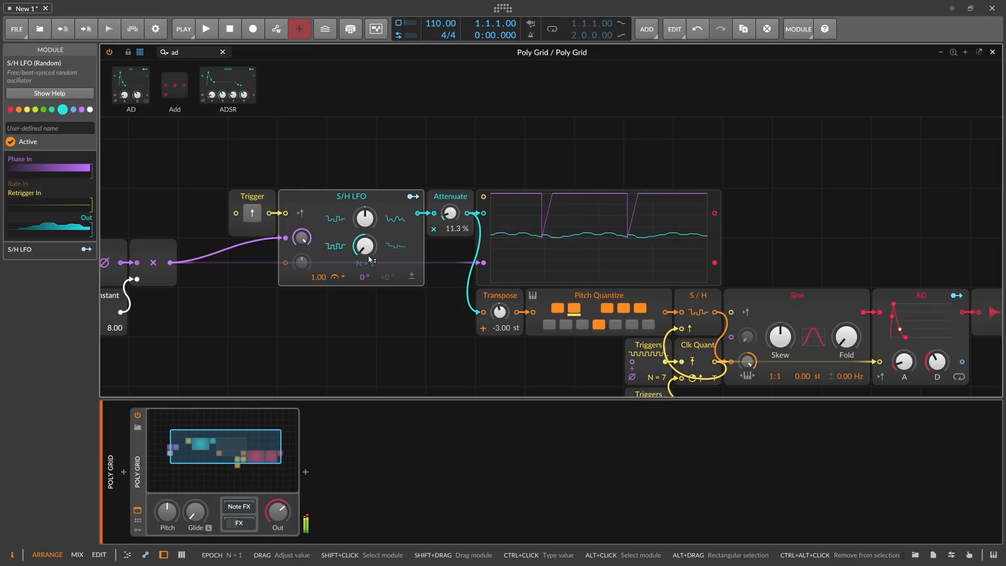
Try the S/H LFO's feedback with an epoch of N = 8, and reset both settings to their defaults
left_click_drag(366, 257, 375, 252)
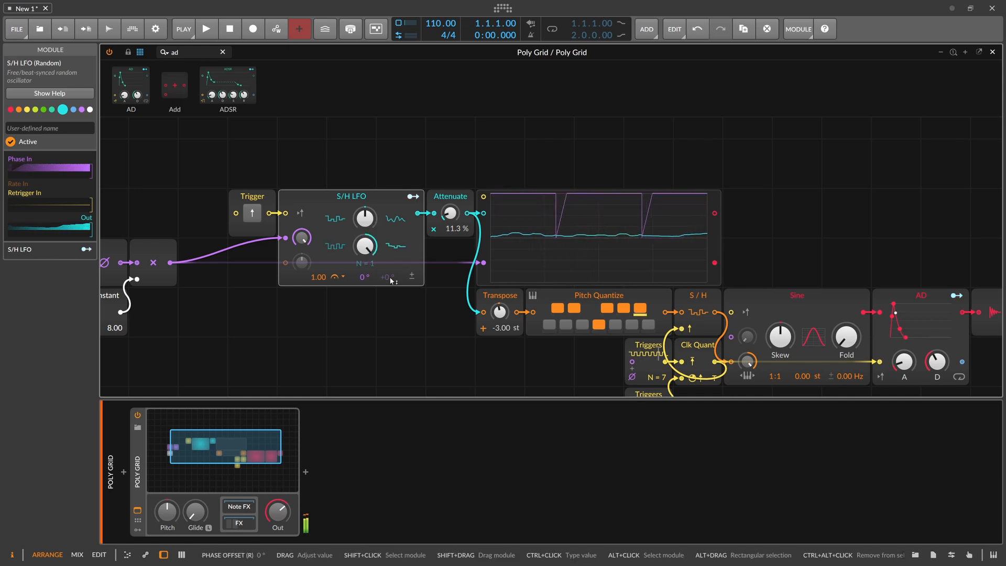
left_click_drag(370, 266, 370, 244)
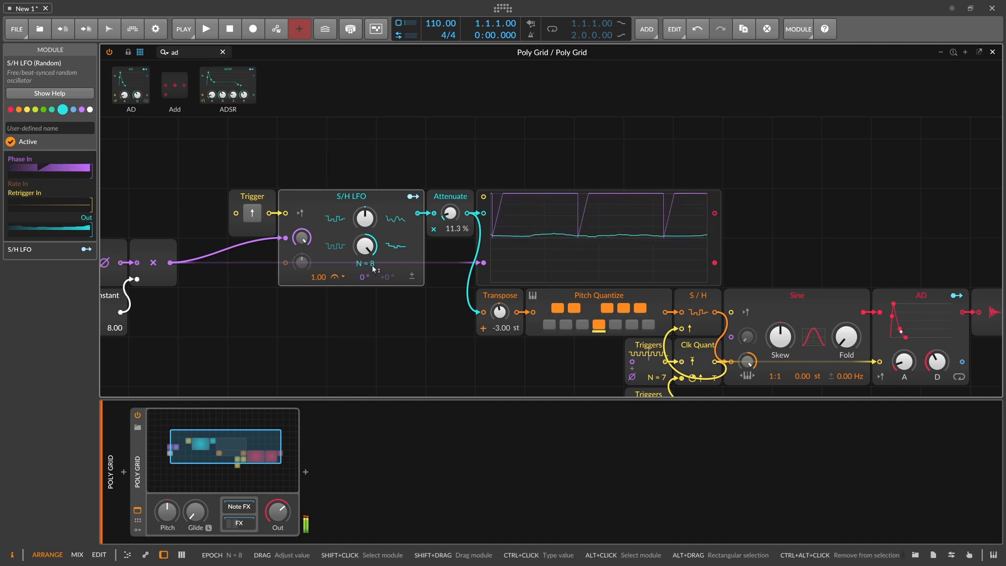
left_click_drag(370, 250, 370, 250)
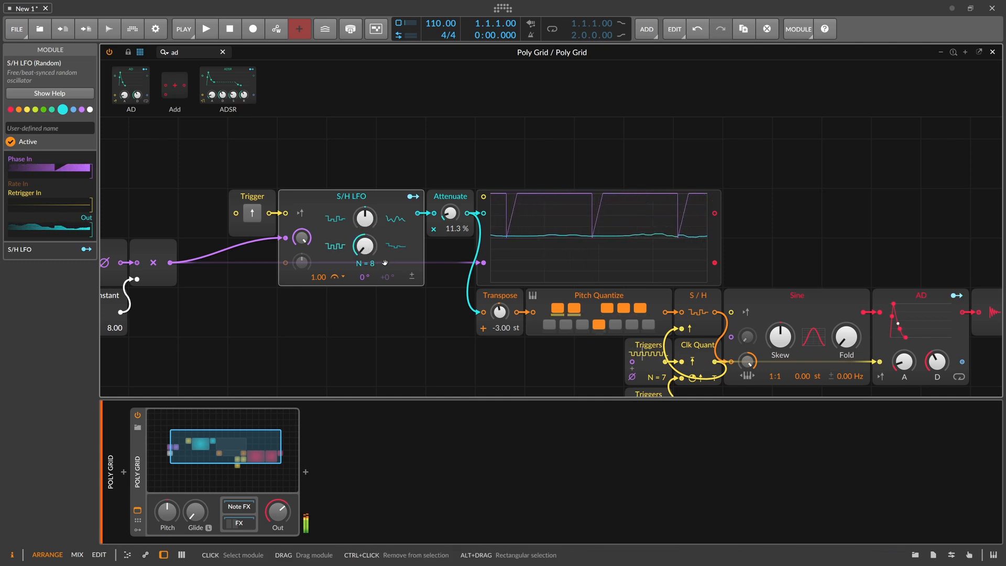
double_click(372, 264)
double_click(367, 250)
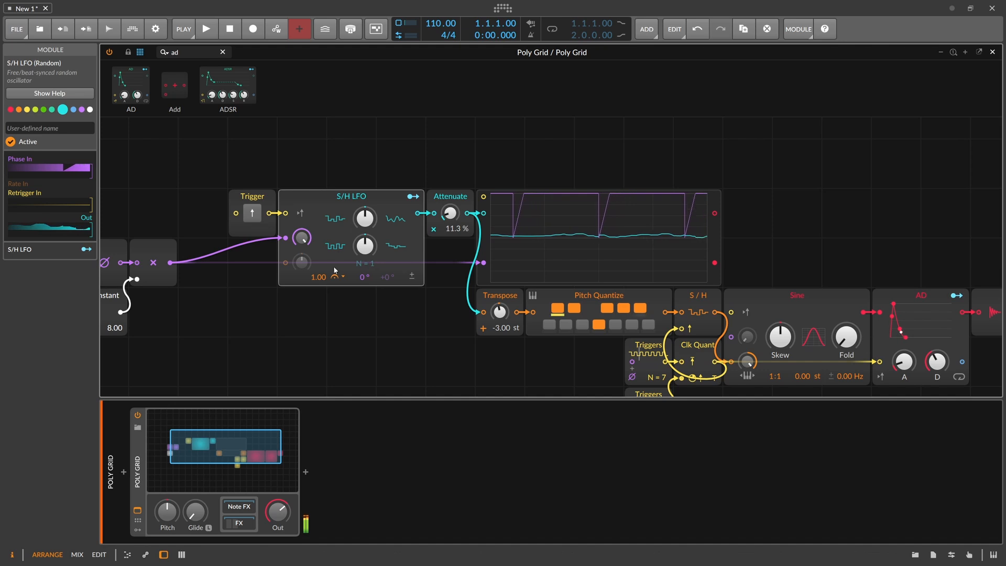
Move the Phase In, Multiply and Constant modules together one grid cell further away from the S/H LFO
left_click_drag(324, 169, 446, 147)
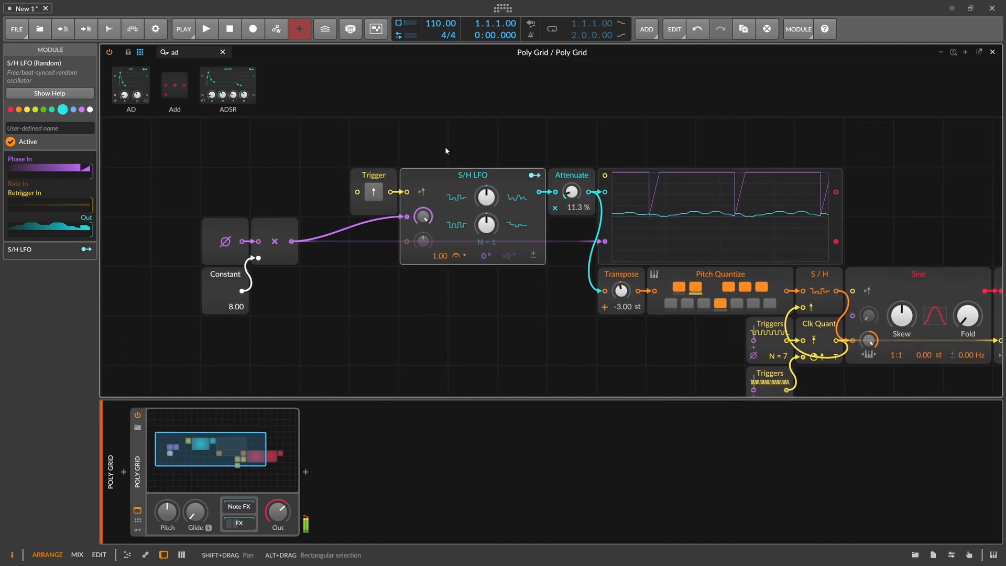
left_click_drag(292, 308, 177, 231)
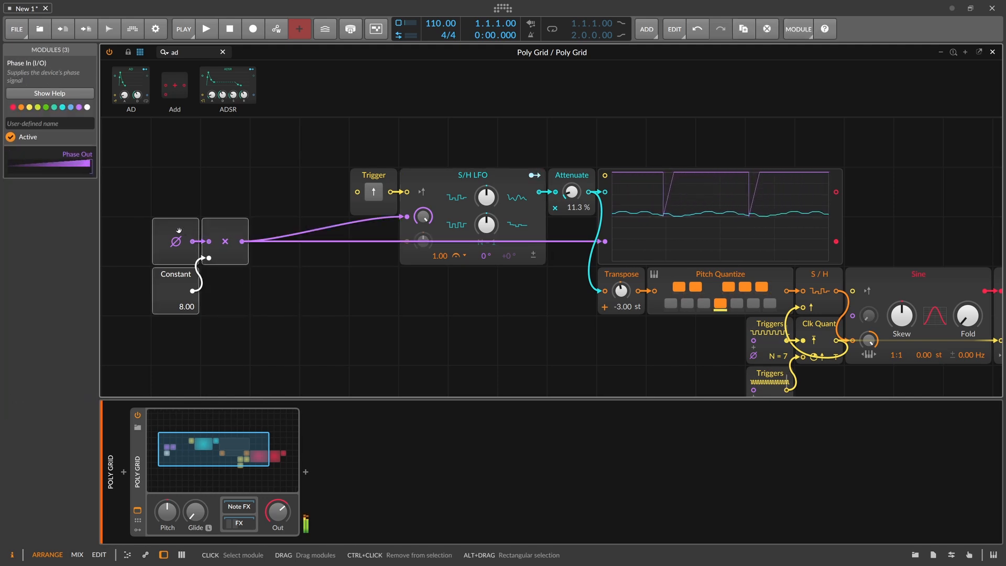
left_click(177, 233)
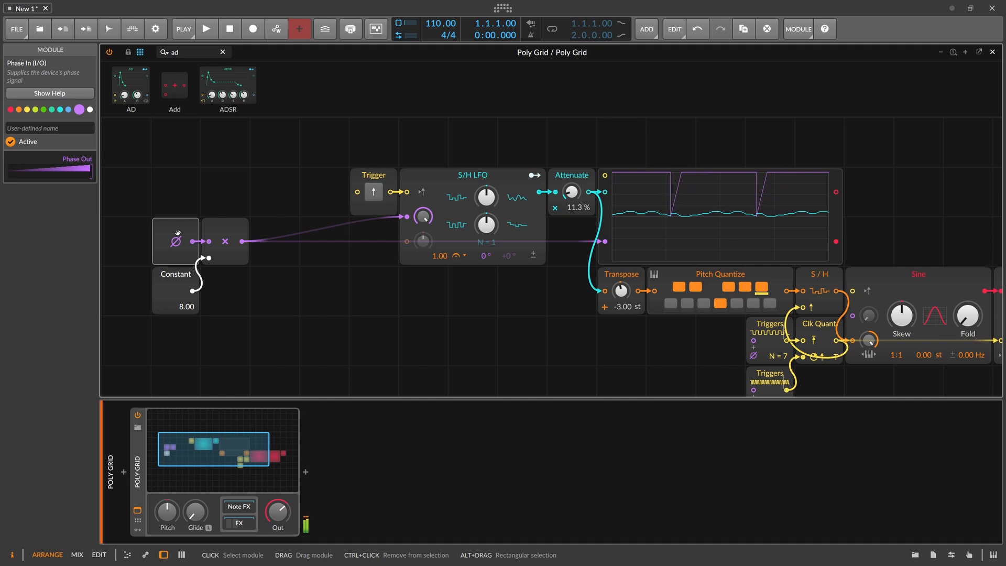
left_click(236, 232)
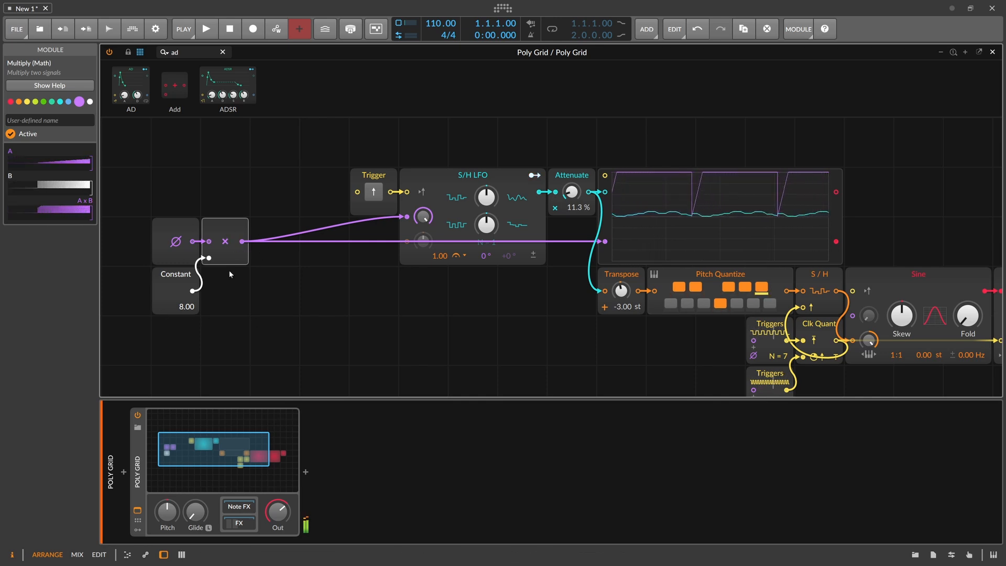
Place an Add, a second Multiply and a second Constant module below the existing phase modules
left_click_drag(179, 95, 374, 291)
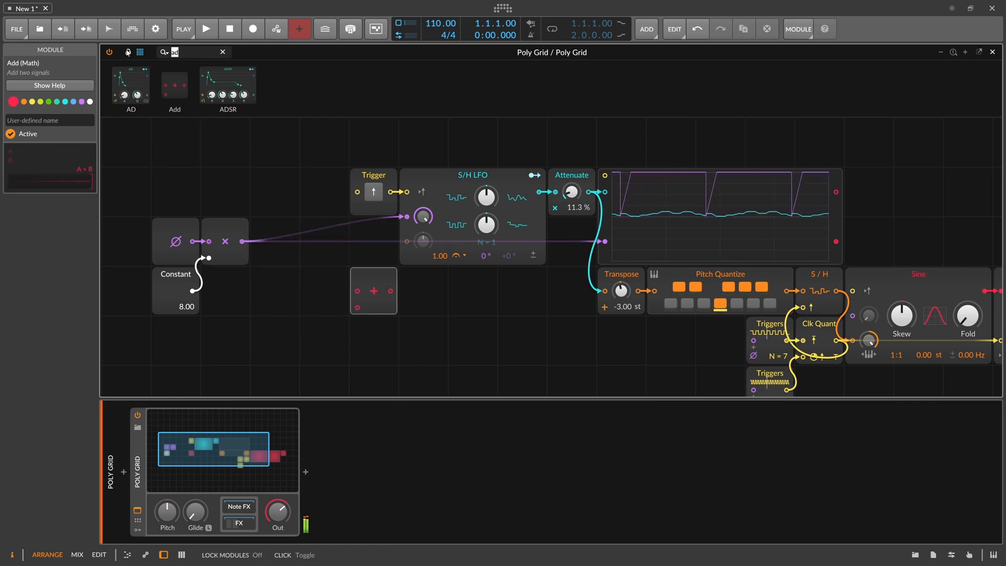
type("mul")
left_click_drag(126, 86, 274, 340)
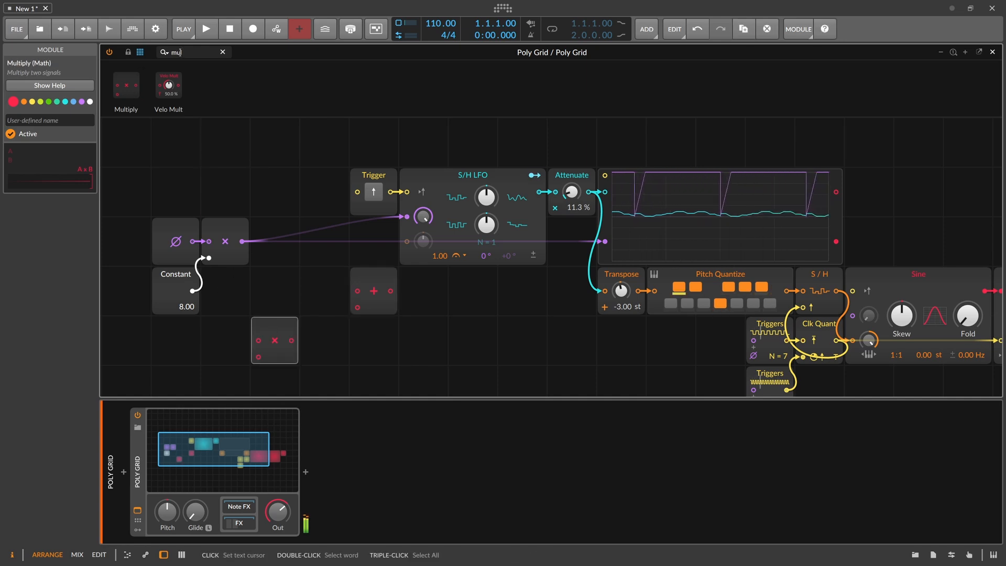
type("con")
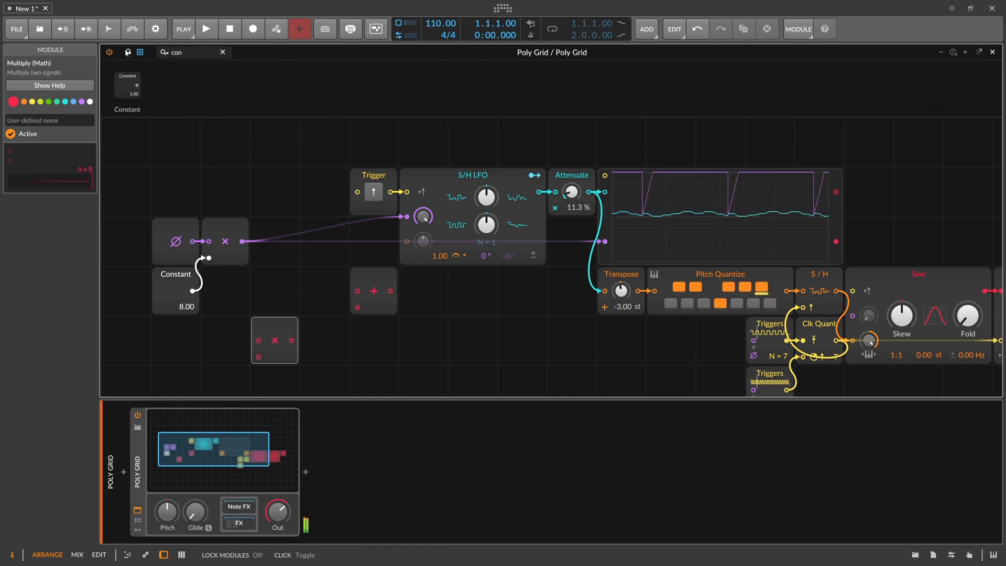
left_click_drag(128, 84, 238, 337)
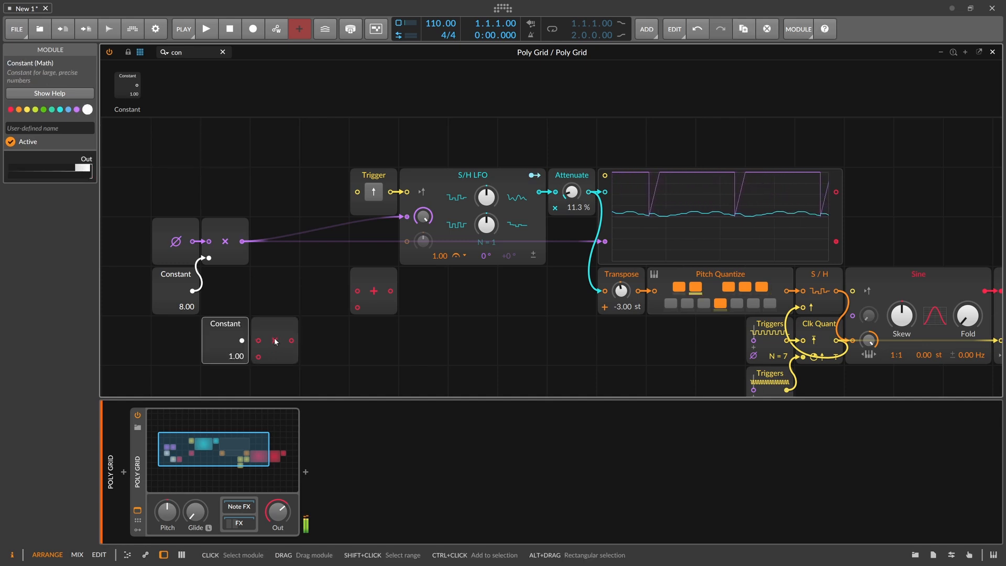
Connect the 8.00 Constant and the new Constant to the new Multiply's inputs, and set the new Constant to 2.00
scroll(230, 336, "down", 1)
left_click_drag(226, 290, 258, 308)
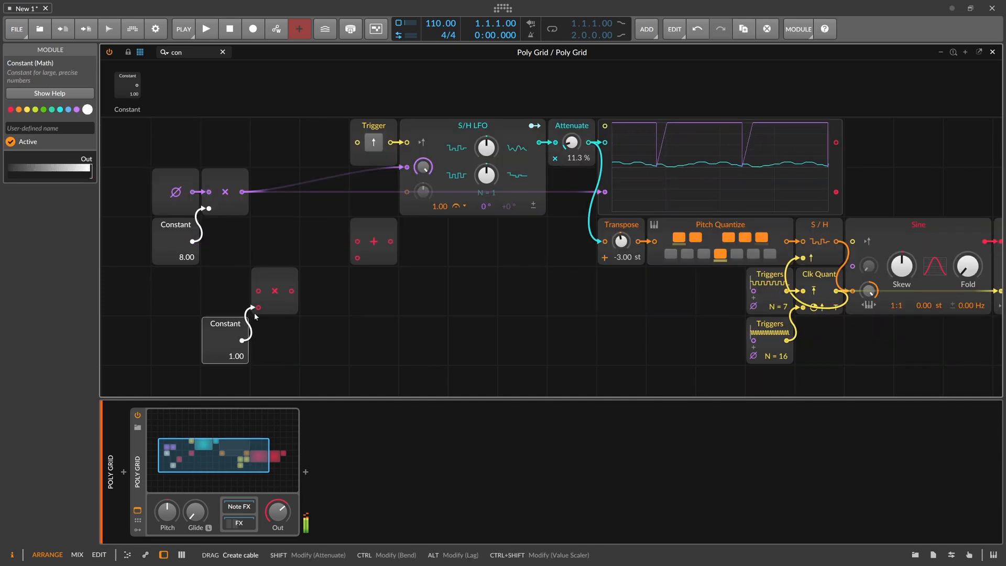
left_click_drag(193, 242, 259, 291)
left_click_drag(235, 357, 235, 350)
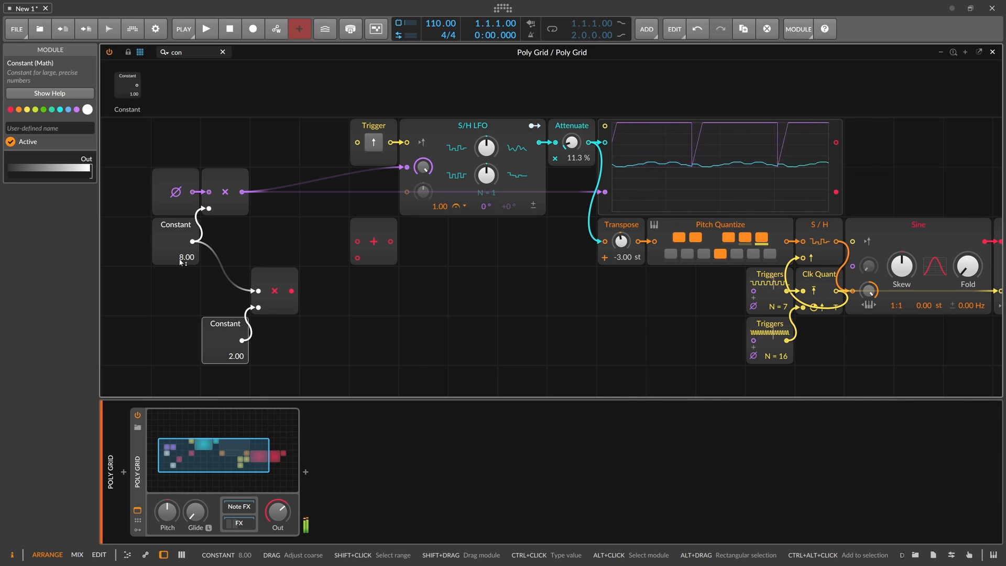
key("ctrl+z")
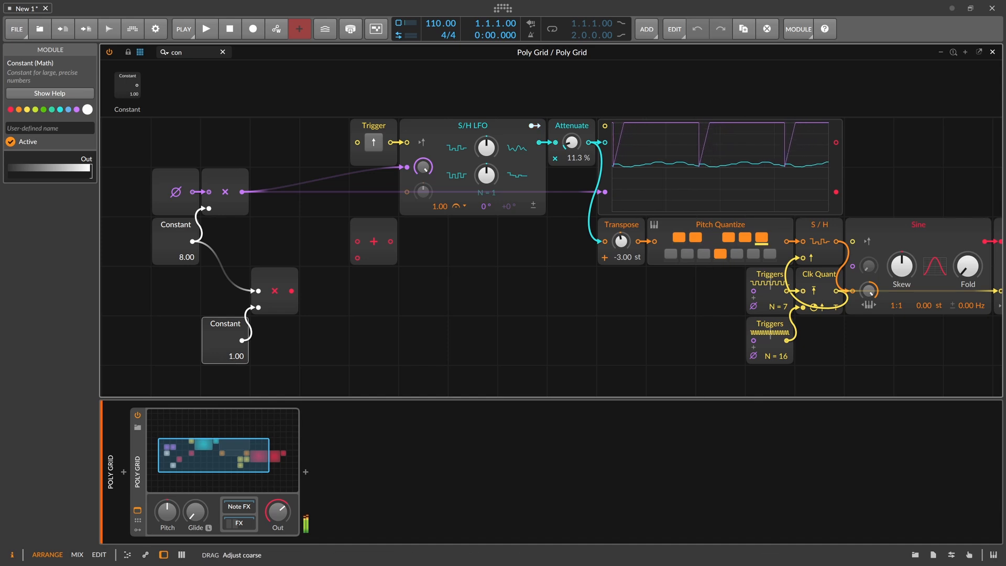
key("ctrl+shift+z")
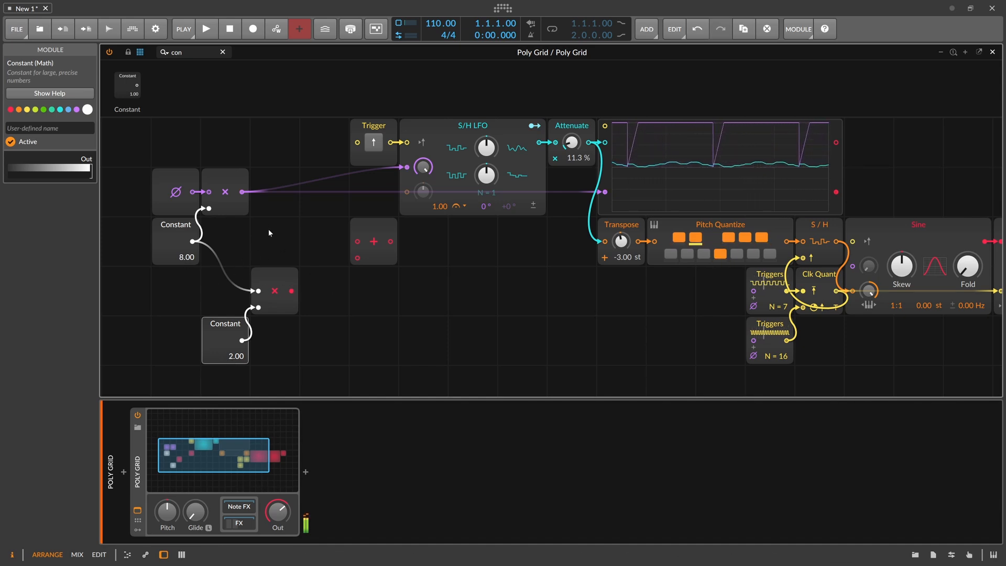
Sum both Multiply outputs in the Add module and feed the result to the S/H LFO's phase input and the oscilloscope
left_click_drag(242, 192, 358, 241)
left_click_drag(291, 291, 407, 167)
left_click_drag(342, 240, 606, 191)
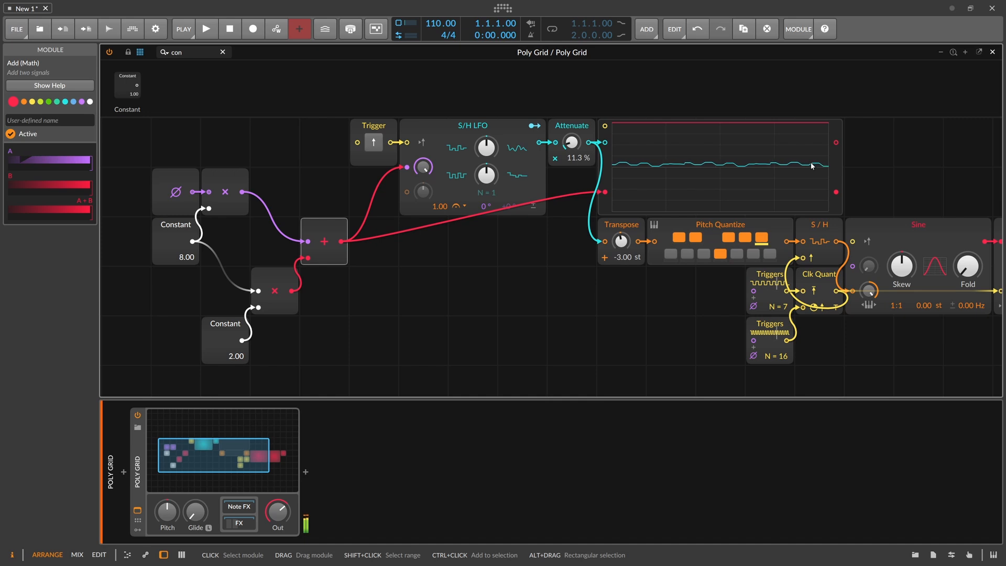
Name the new Constant module "pattern"
left_click(226, 335)
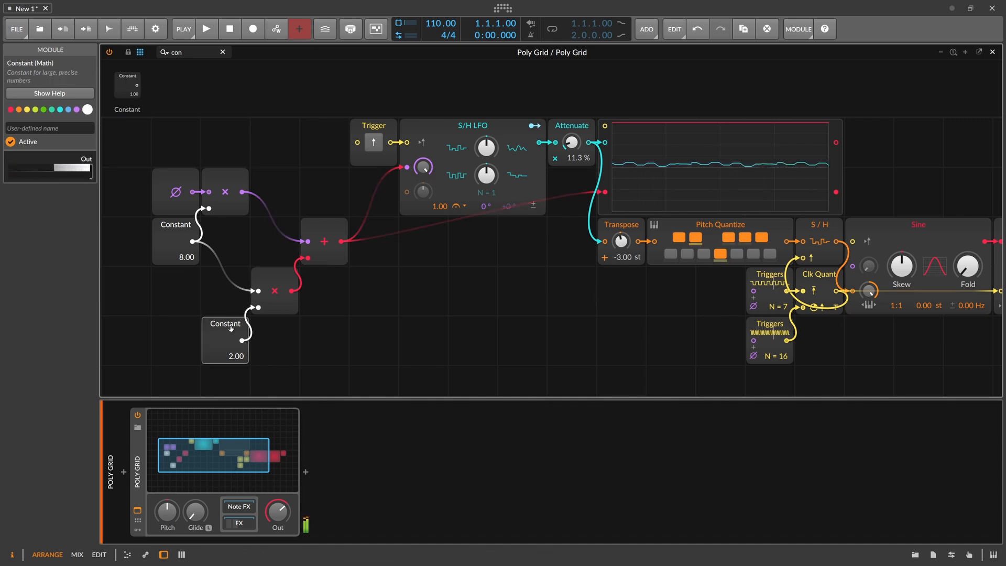
left_click(62, 129)
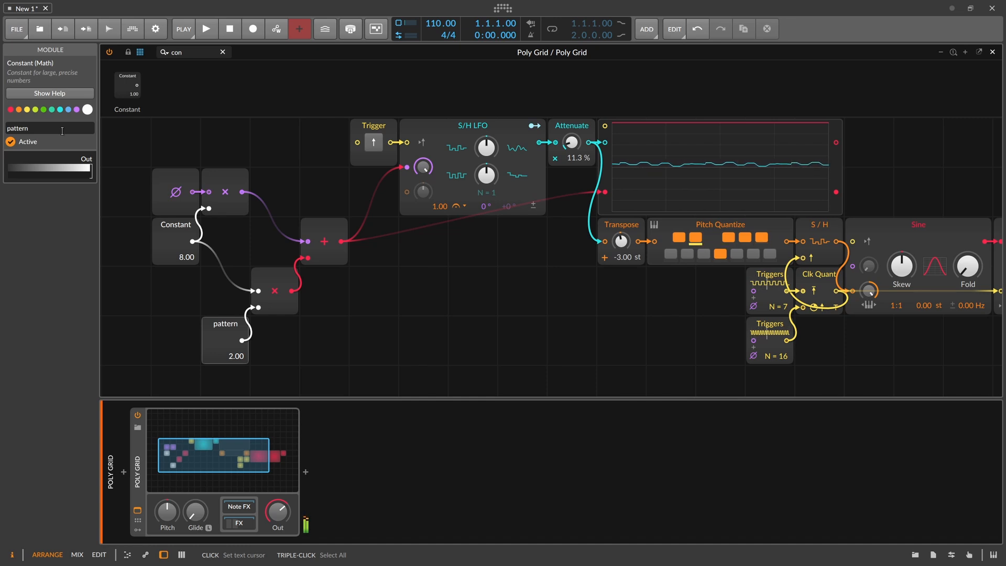
left_click(178, 231)
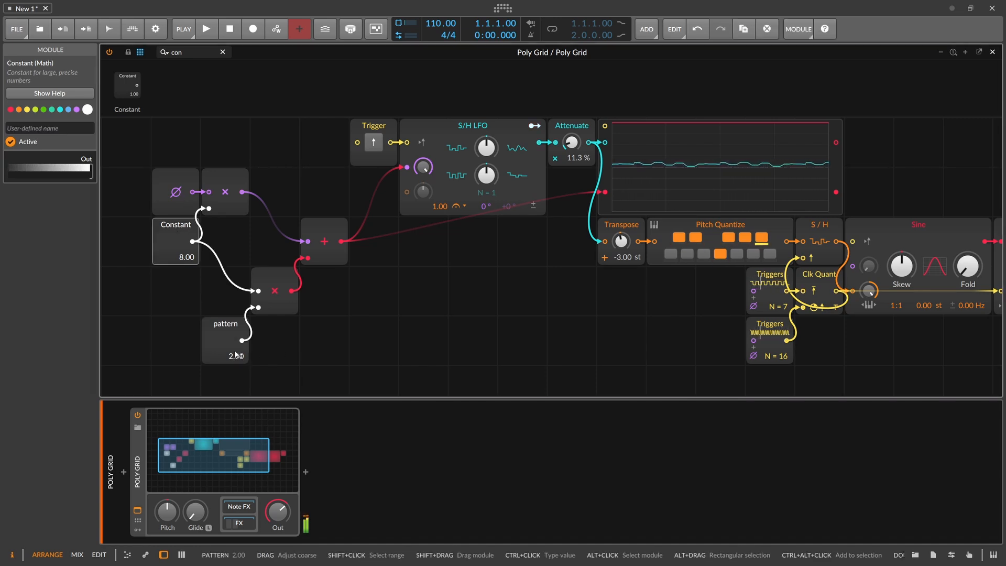
Try the pattern Constant at 1.00, 2.00 and 4.00 to compare the melodies
left_click_drag(231, 358, 232, 360)
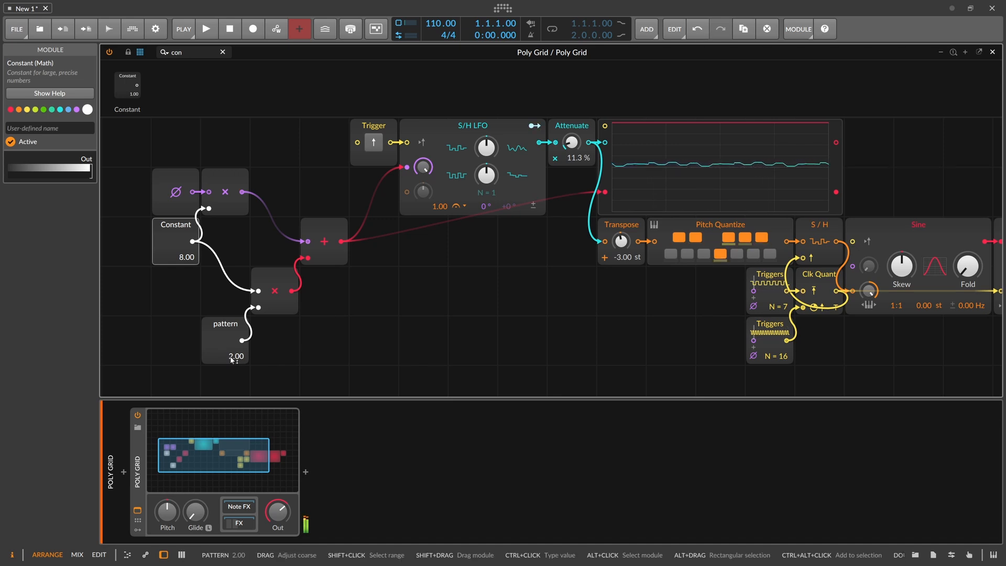
left_click_drag(232, 359, 235, 369)
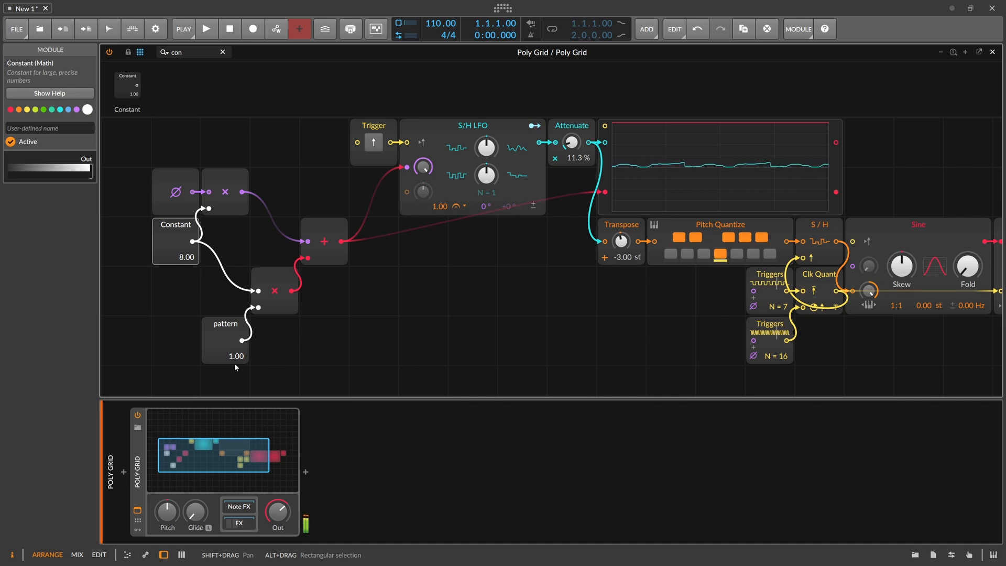
left_click_drag(229, 362, 228, 359)
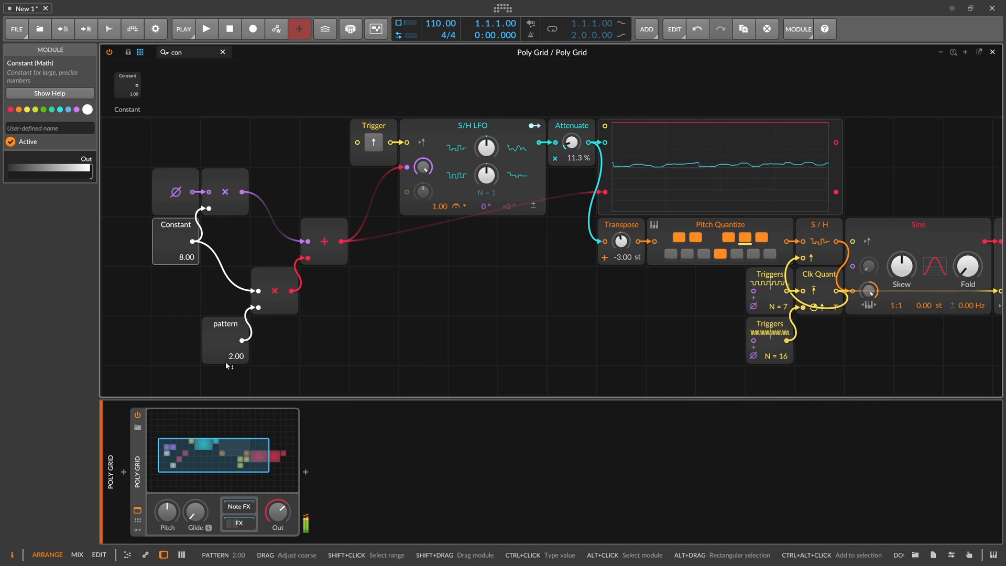
left_click_drag(237, 360, 232, 354)
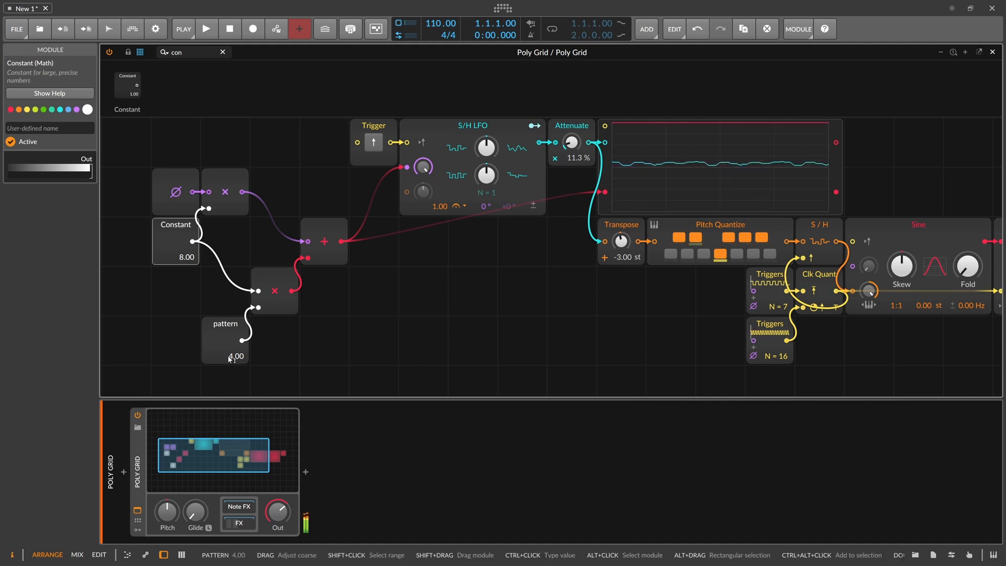
Hide the device panel below the patch and fire the Trigger module to restart the S/H LFO with new random values
scroll(354, 293, "up", 2)
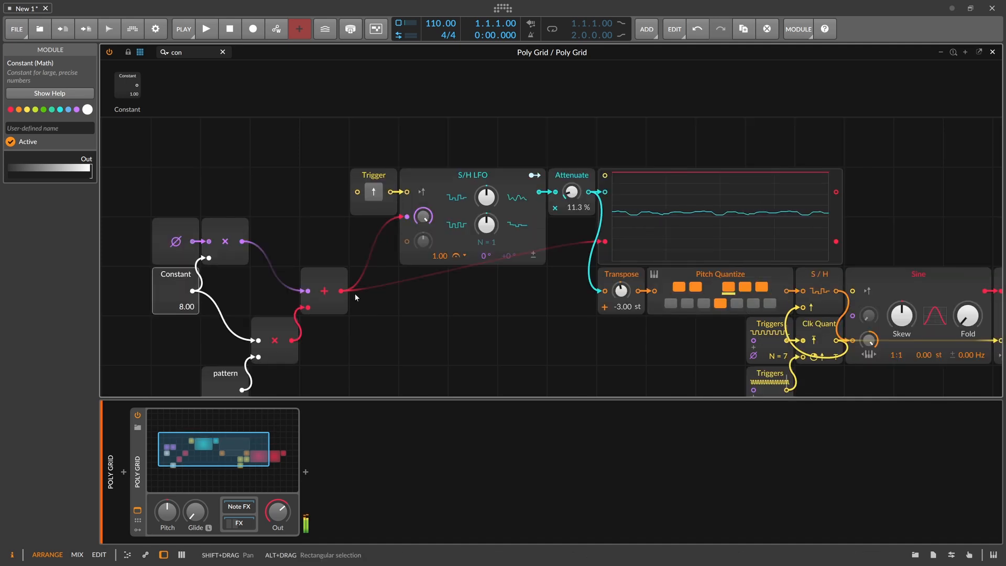
left_click(164, 555)
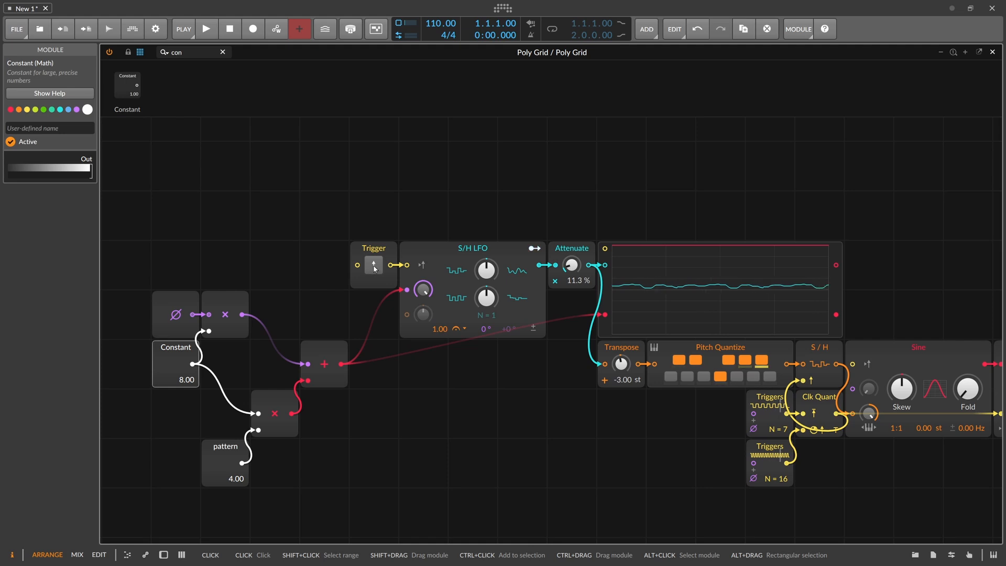
left_click(374, 266)
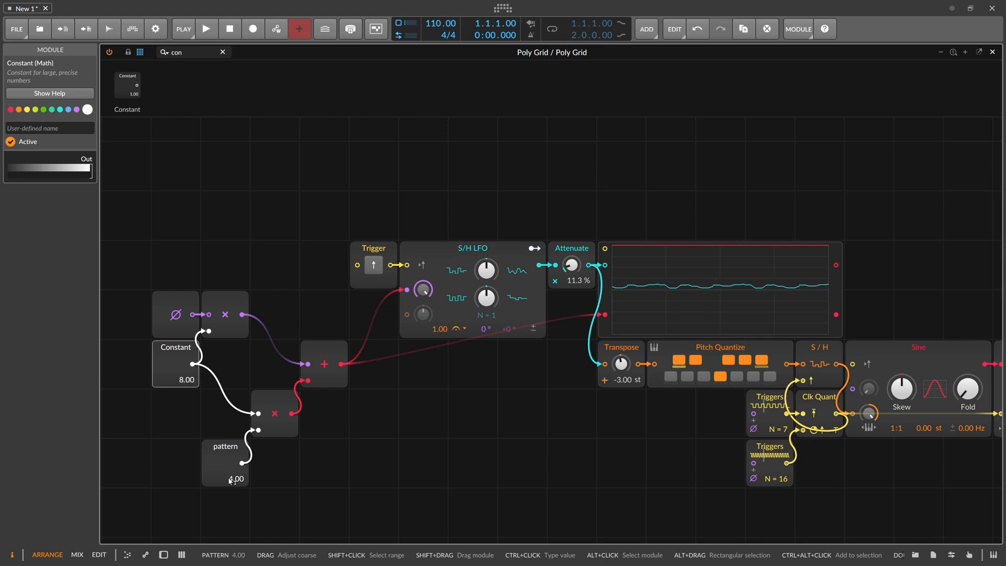
Switch the pattern Constant to 1.00 and finally to 0.00
left_click_drag(229, 484, 229, 484)
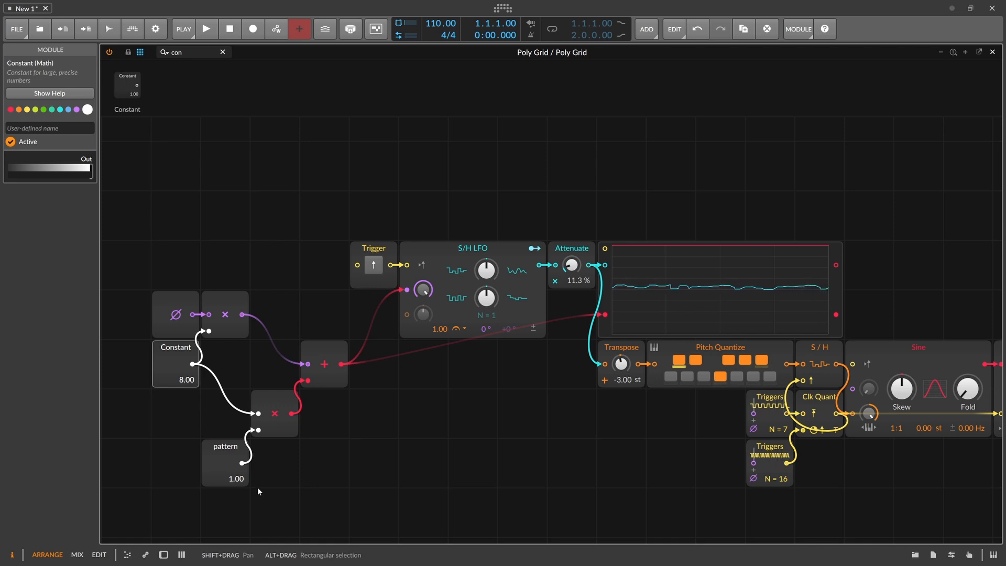
left_click_drag(233, 483, 233, 483)
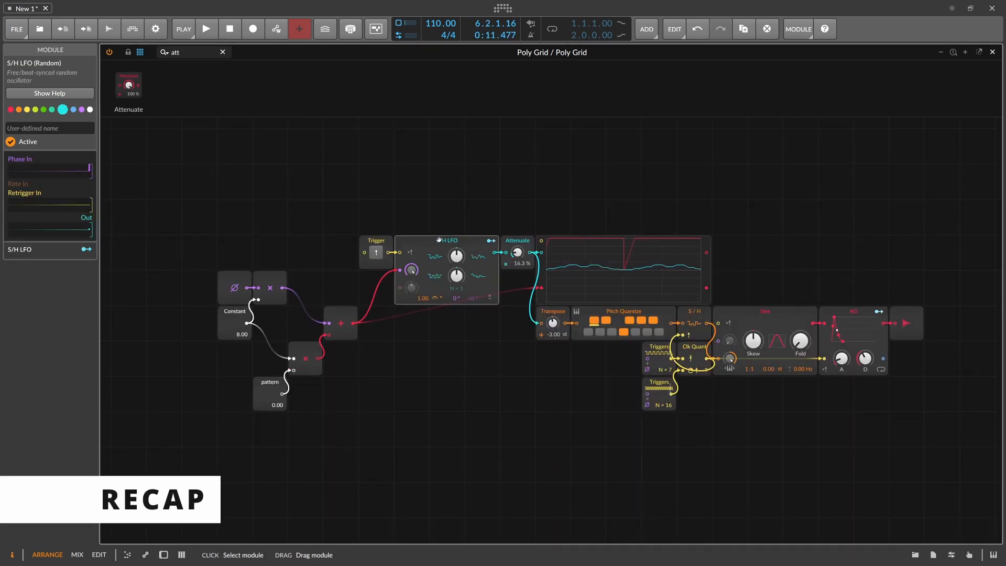
Look through the S/H LFO's timebase options, keeping Hold selected
left_click(418, 292)
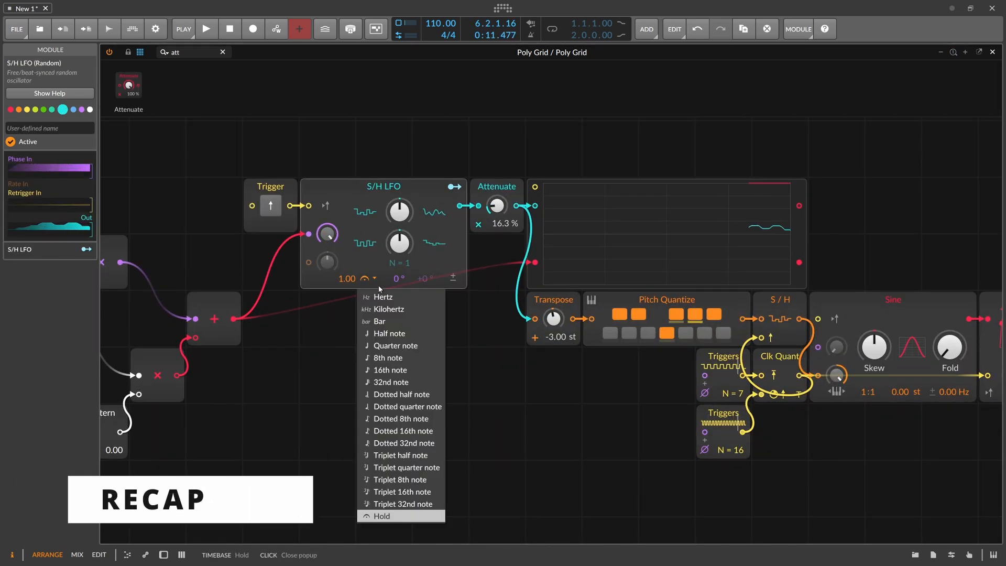
left_click(309, 466)
left_click_drag(347, 314, 445, 323)
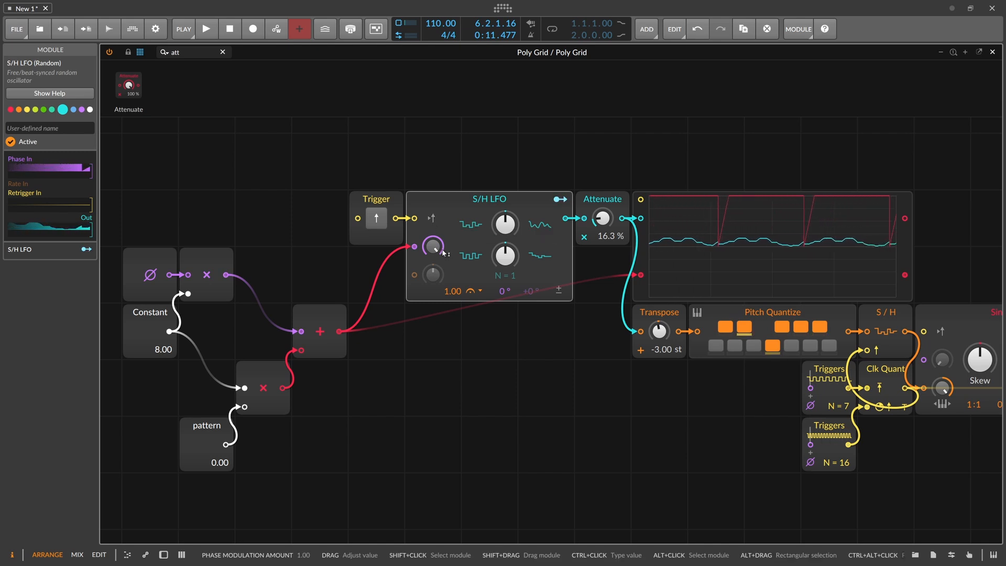
Line up the pattern Constant and its Multiply module directly below the 8.00 Constant and the first Multiply
left_click(187, 422)
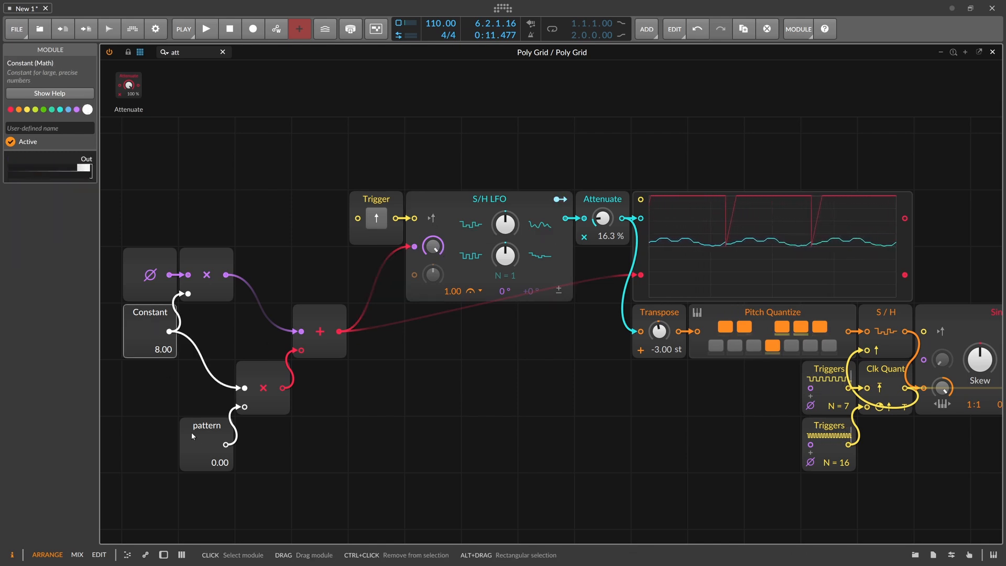
left_click_drag(184, 444, 127, 444)
left_click_drag(267, 401, 211, 401)
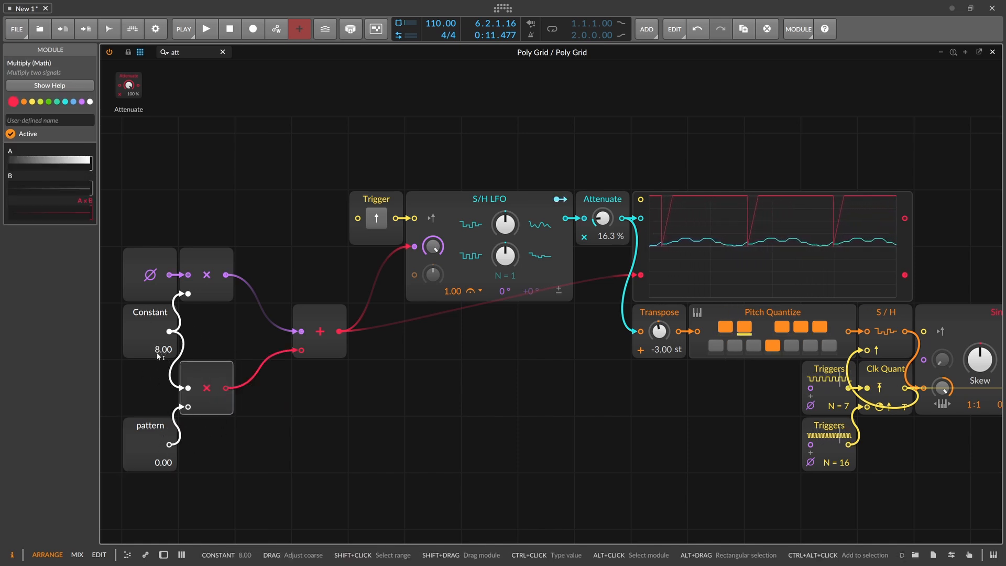
Set the Constant to 5.00, then switch the pattern Constant to 4.00 and finally to 2.00
left_click_drag(158, 354, 158, 368)
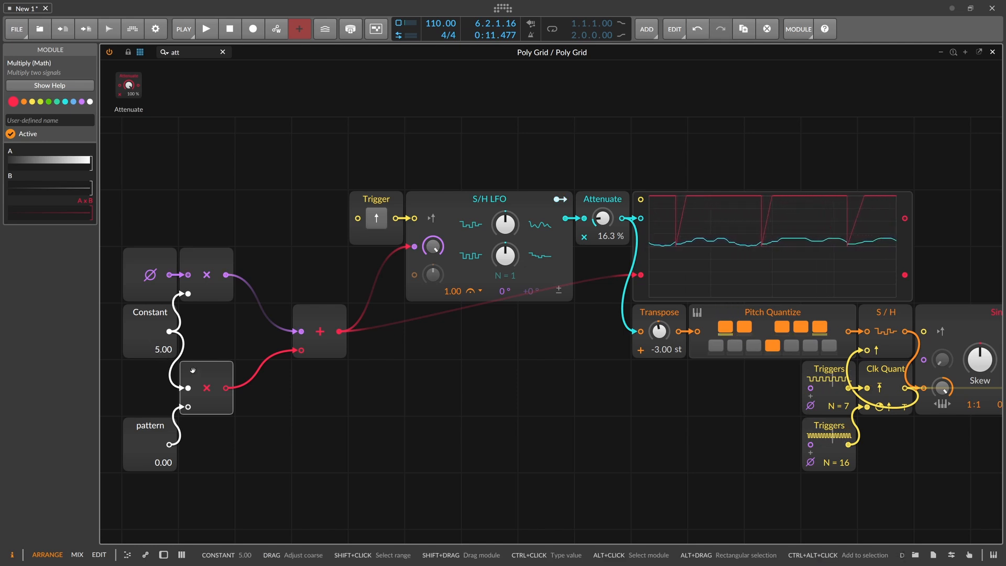
left_click_drag(158, 468, 158, 451)
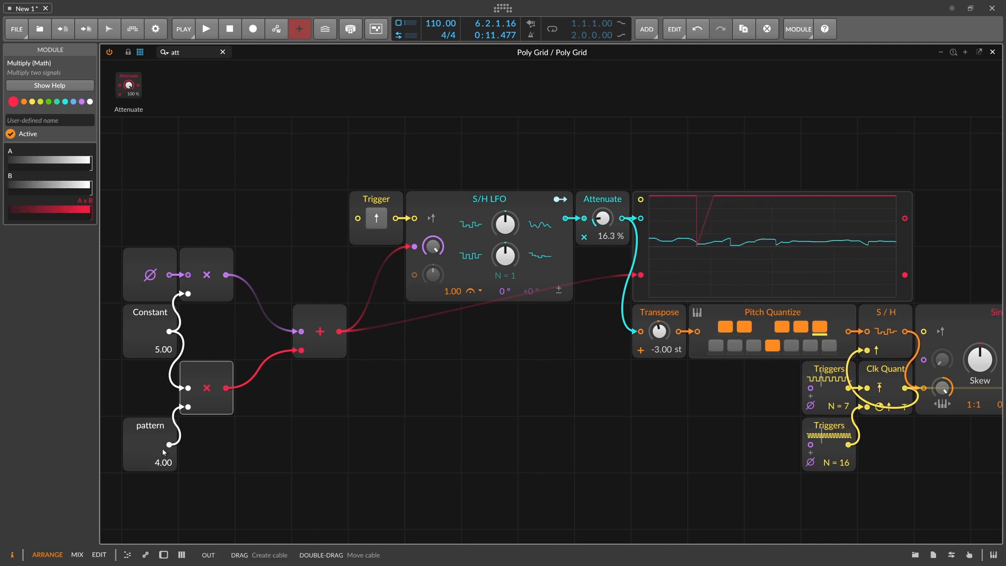
left_click_drag(162, 461, 154, 471)
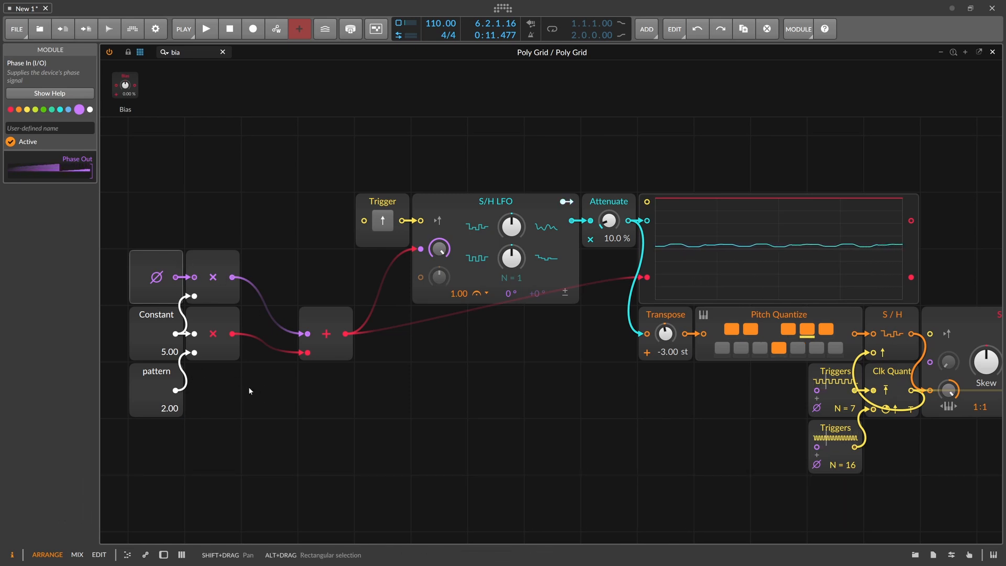
Move the Phase In module one grid column away from the first Multiply module
left_click_drag(158, 279, 128, 279)
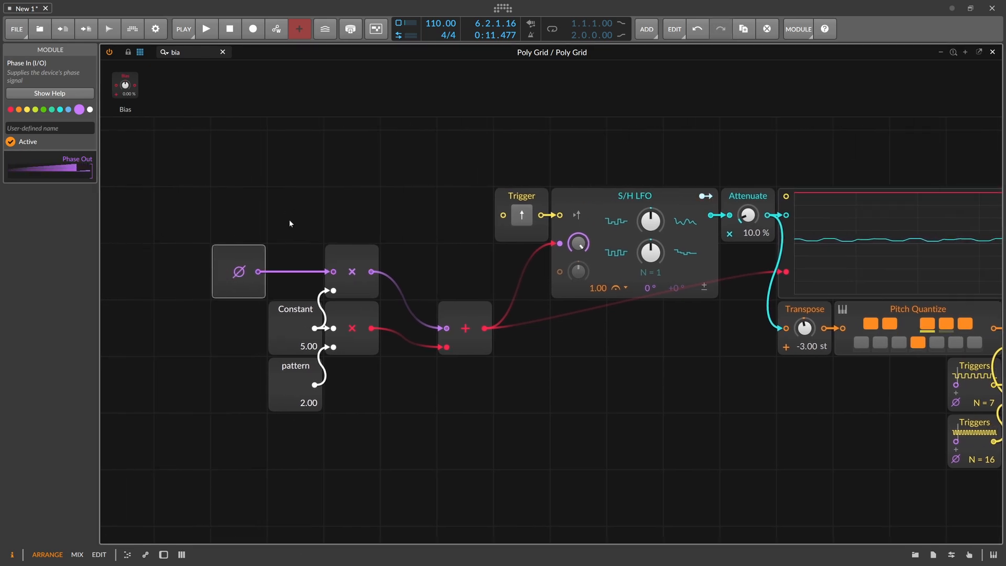
left_click_drag(288, 221, 364, 448)
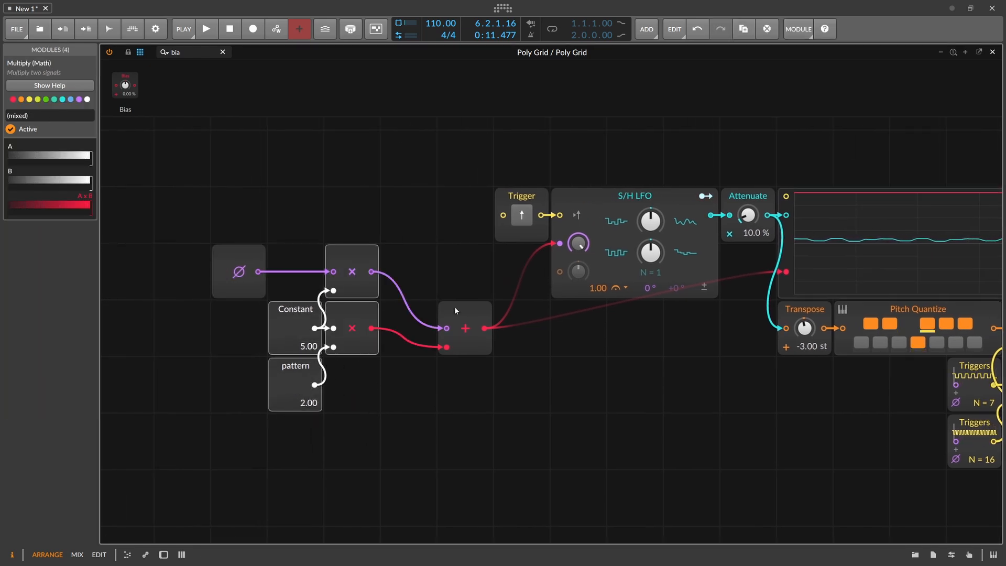
key("Delete")
left_click_drag(382, 243, 482, 367)
key("ctrl+z")
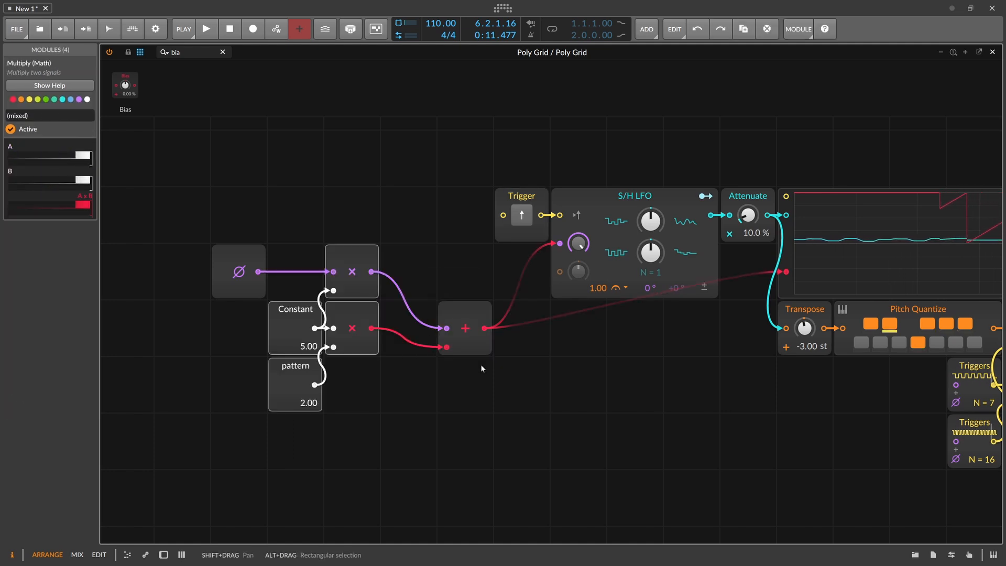
Delete the Constant, pattern, Add and both Multiply modules so Phase In feeds the S/H LFO directly
left_click(358, 333)
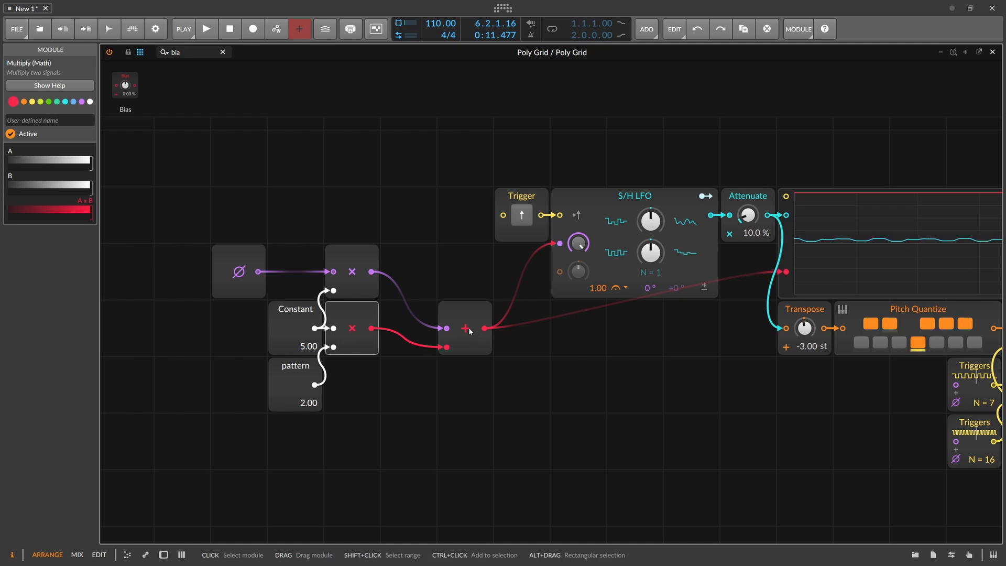
left_click_drag(481, 390, 287, 245)
key("Delete")
Insert a Gain - Vol module on the cable after Phase In and raise its gain to +12.1 dB
left_click(179, 52)
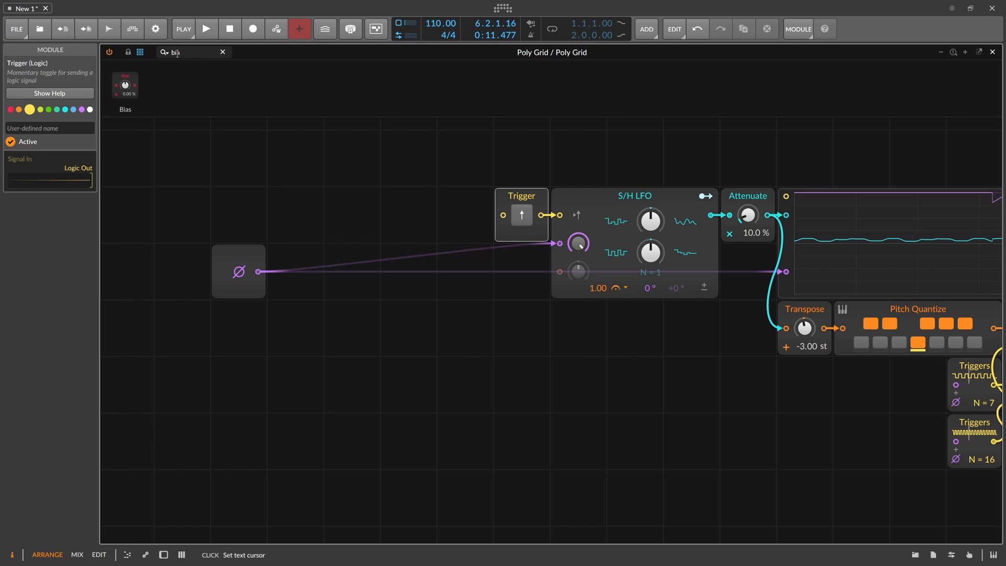
type("vol")
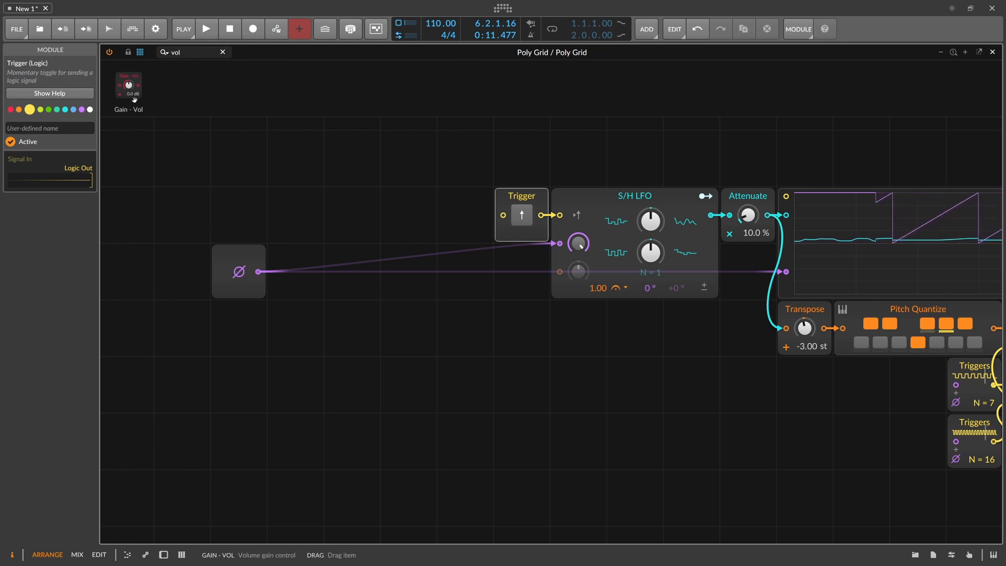
left_click_drag(135, 99, 341, 230)
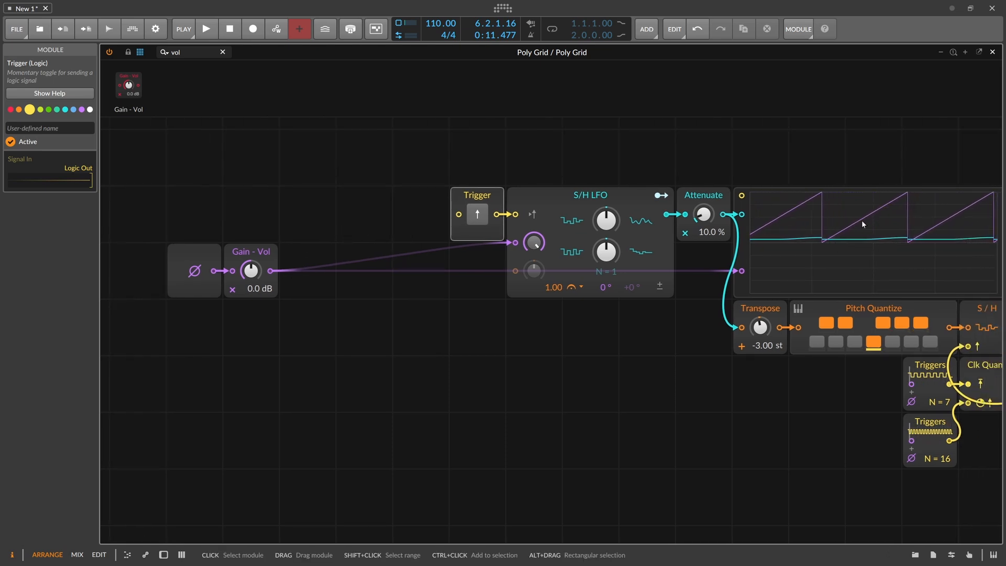
left_click_drag(257, 272, 292, 288)
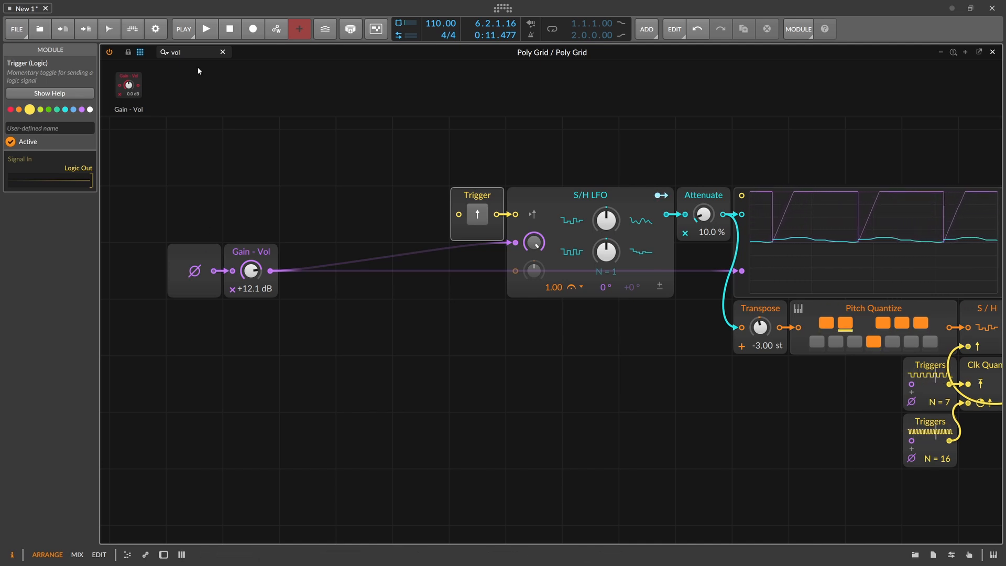
Insert a Bias module after the Gain - Vol module and reset the gain to 0.0 dB
type("bias")
left_click_drag(126, 85, 274, 271)
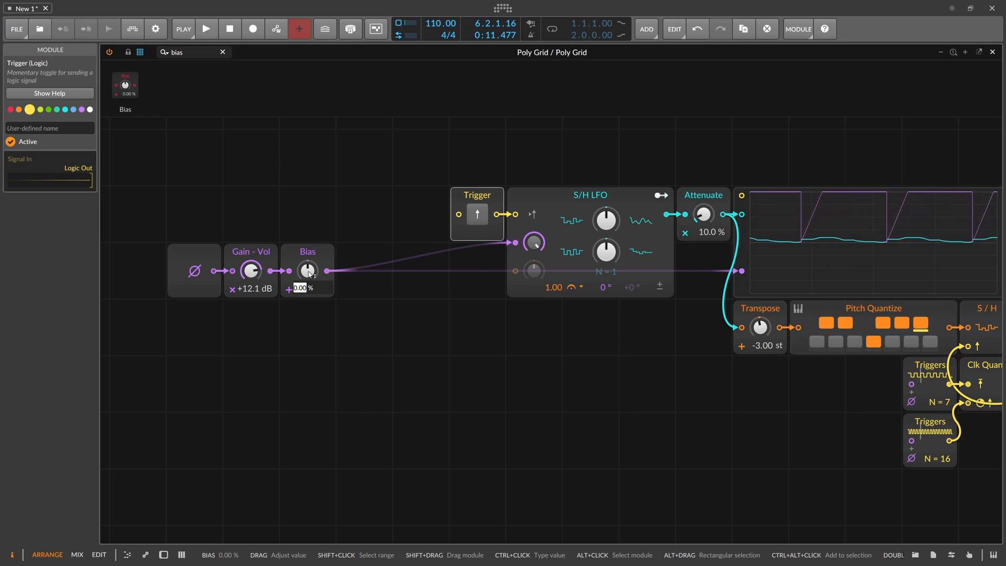
left_click(297, 264)
double_click(254, 269)
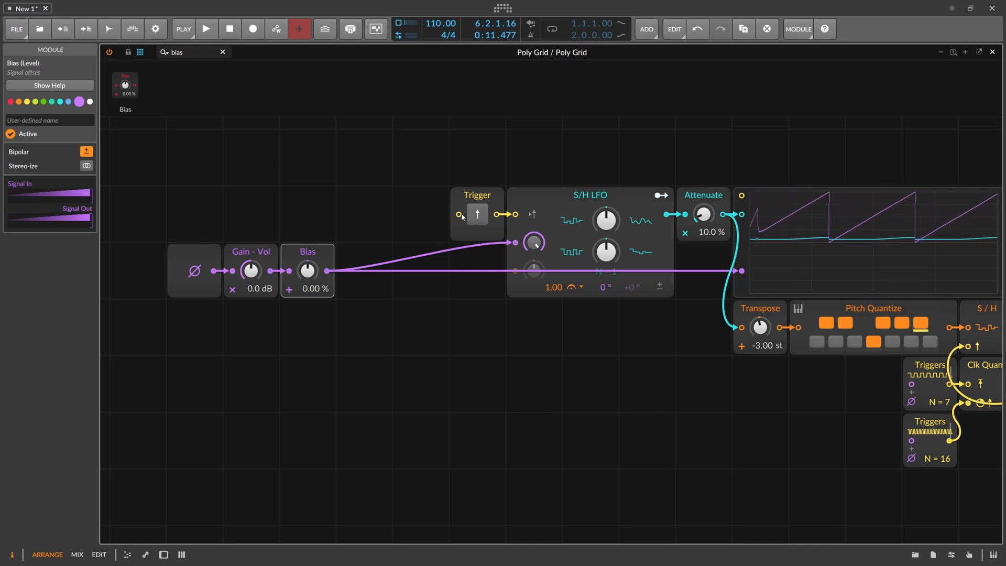
Try shifting the phase signal up and down with the Bias knob, finishing at 0.00 %
left_click_drag(308, 270, 308, 230)
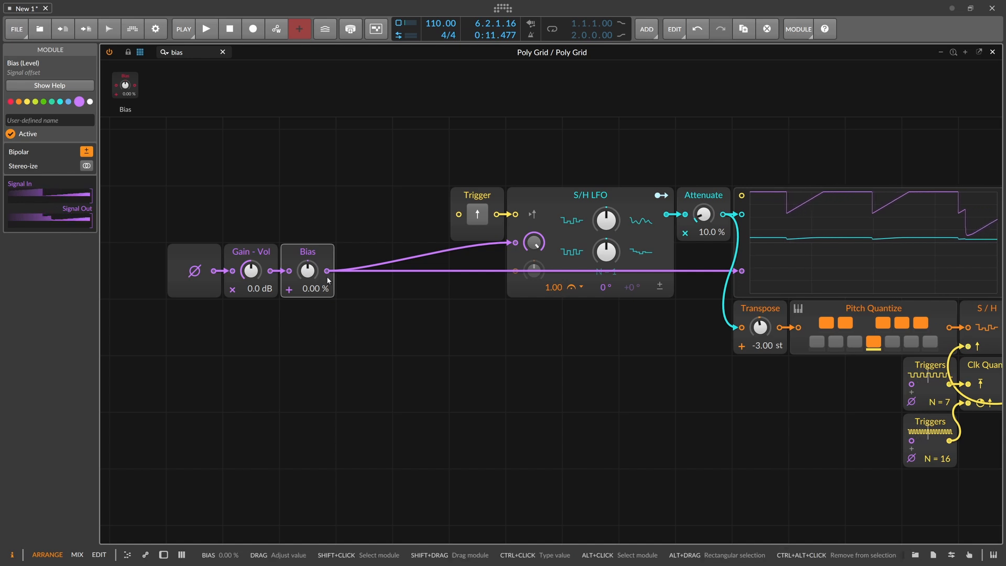
left_click_drag(308, 272, 310, 325)
double_click(307, 270)
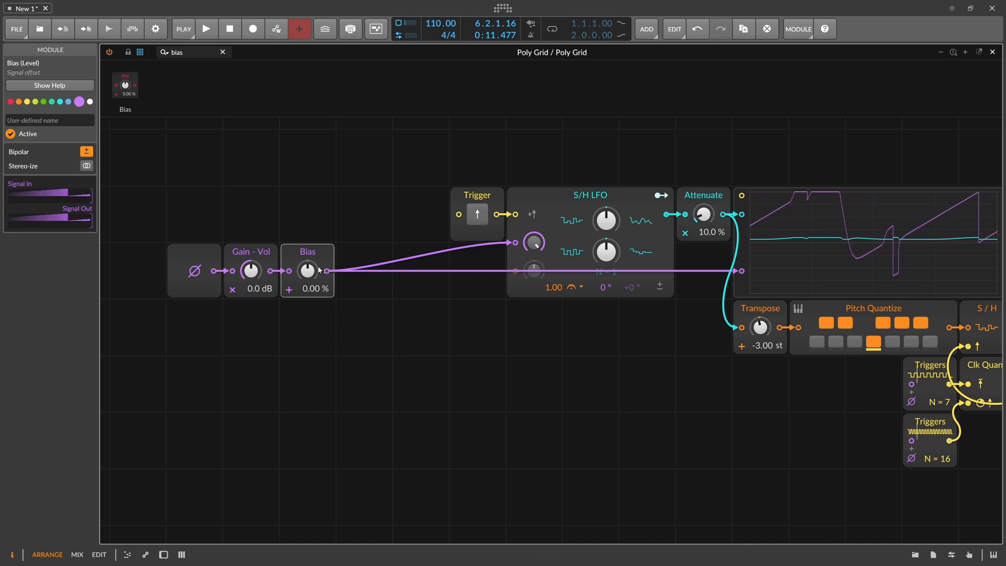
Delete the Oscilloscope and move the Phase In, Gain - Vol and Bias modules directly beside the S/H LFO, below the Trigger
left_click_drag(378, 209, 341, 200)
scroll(377, 205, "down", 1)
left_click(661, 240)
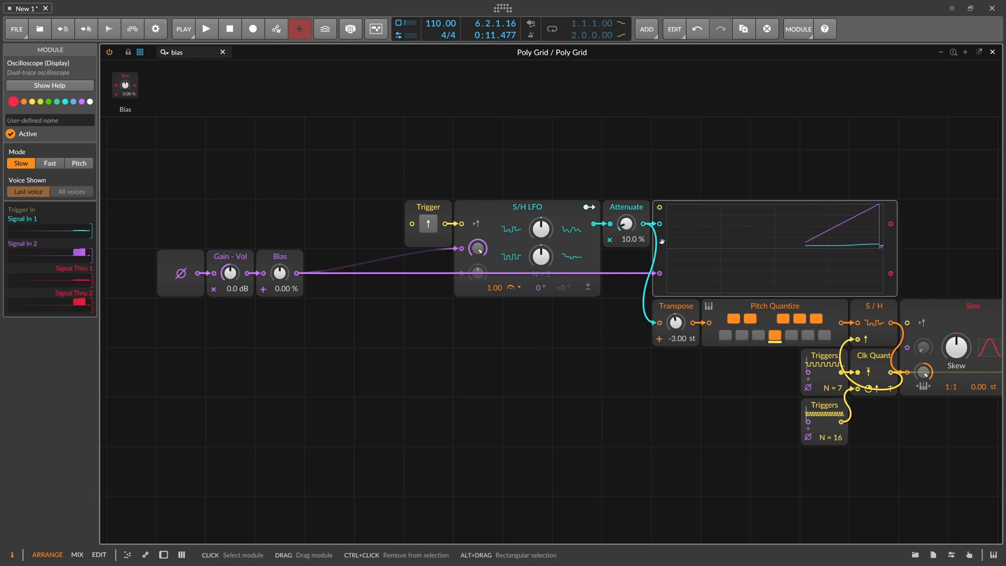
key("Delete")
left_click_drag(338, 323, 189, 250)
left_click_drag(178, 266, 321, 273)
Rename the Bias module as "offset"
left_click_drag(481, 188, 352, 183)
left_click(299, 252)
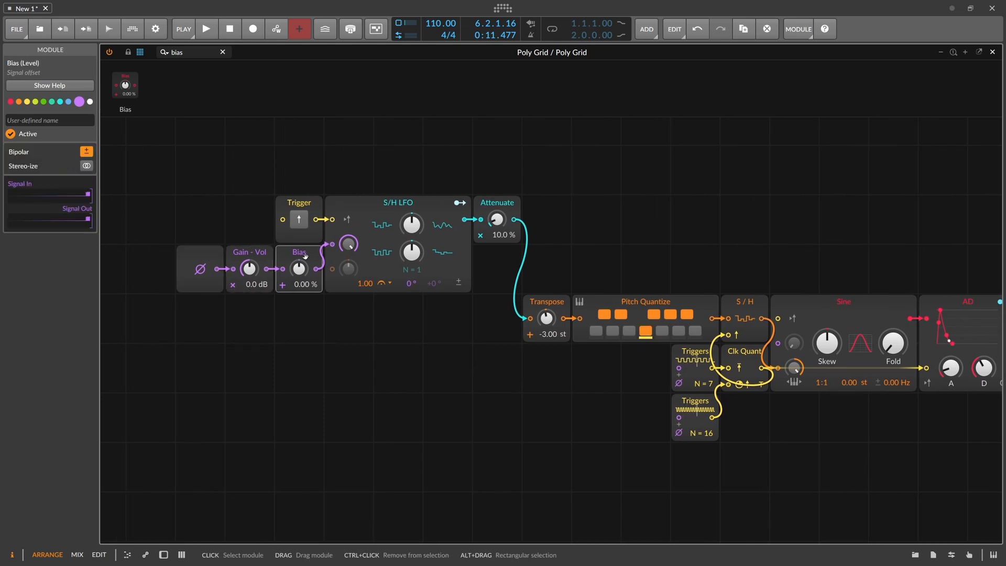
left_click(63, 120)
type("o")
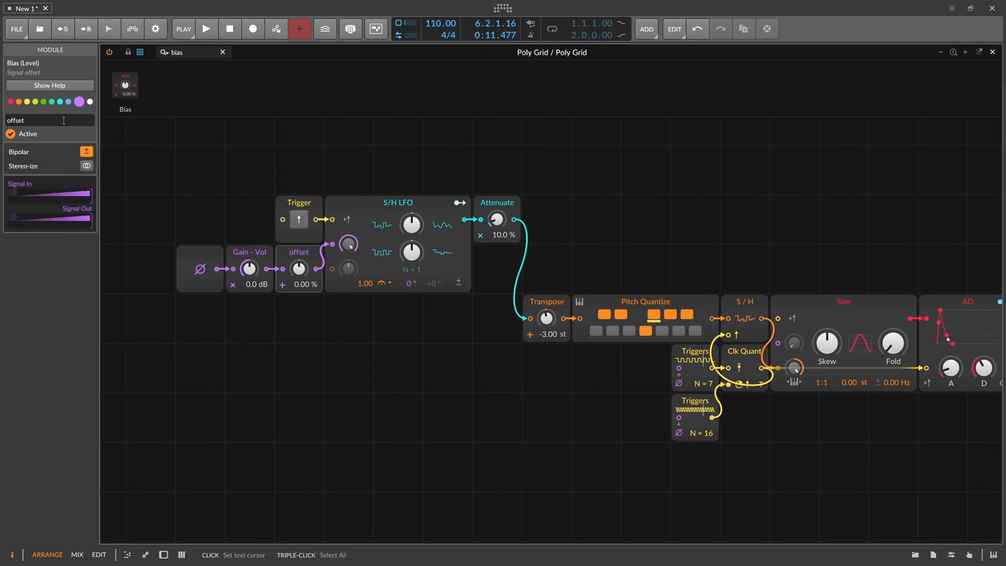
type("ffset")
Rename the Gain - Vol module as "amplify"
left_click(242, 252)
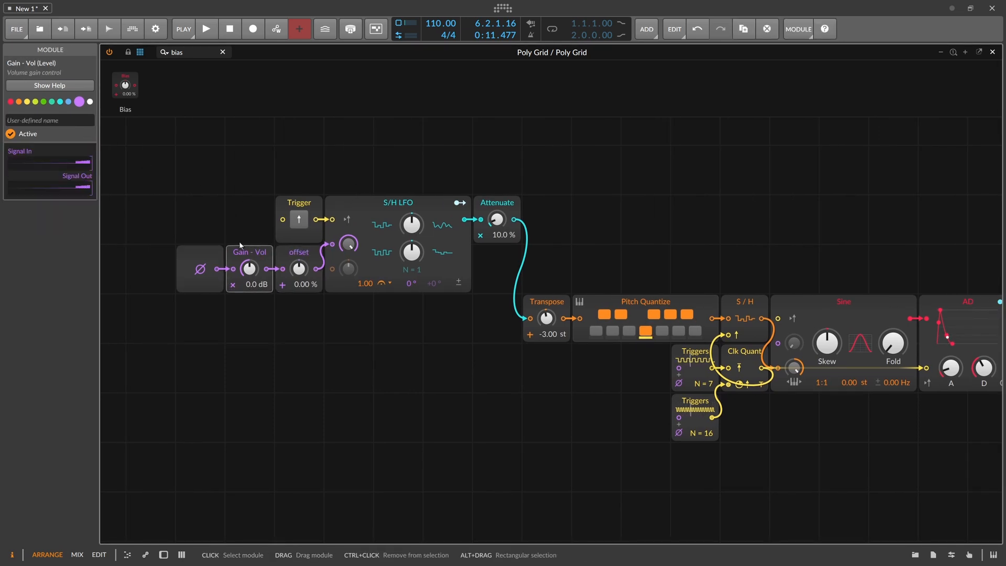
left_click(56, 121)
type("ampl")
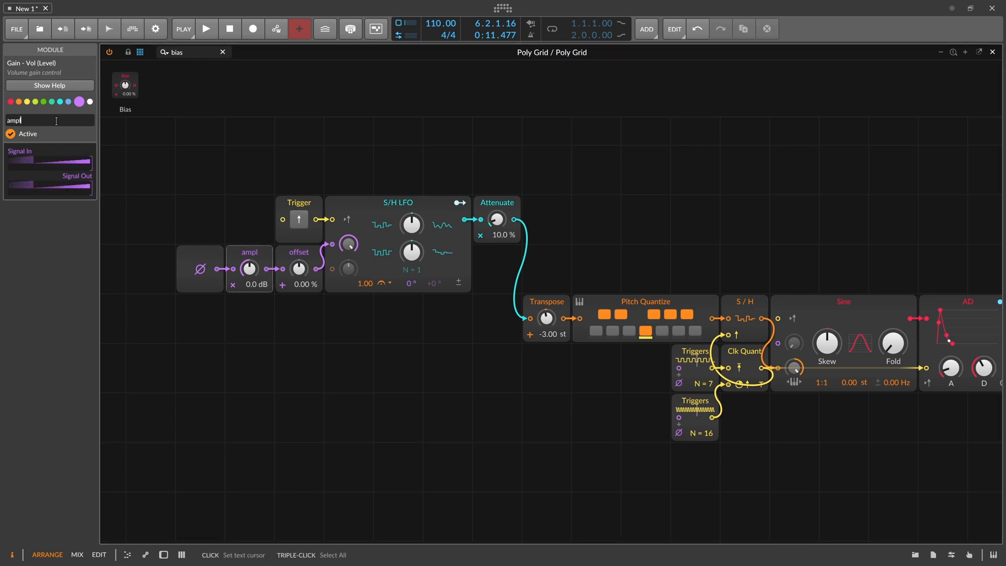
type("ify")
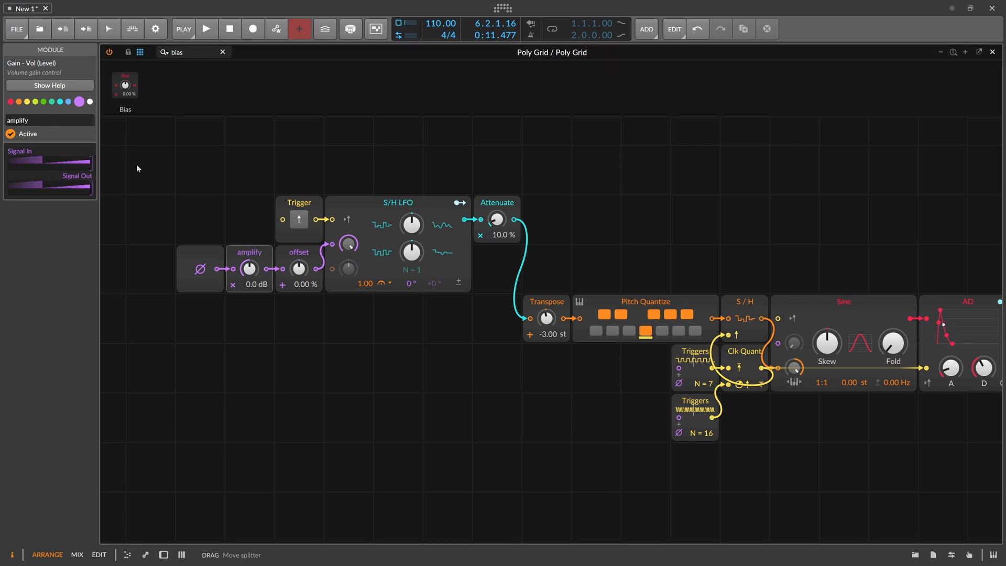
left_click(152, 168)
Move the six modules from Phase In through Attenuate as a group three columns further away from the Transpose module
left_click_drag(425, 176, 376, 166)
left_click_drag(536, 200, 673, 209)
left_click_drag(578, 309, 264, 175)
left_click_drag(448, 203, 284, 200)
left_click_drag(269, 163, 411, 160)
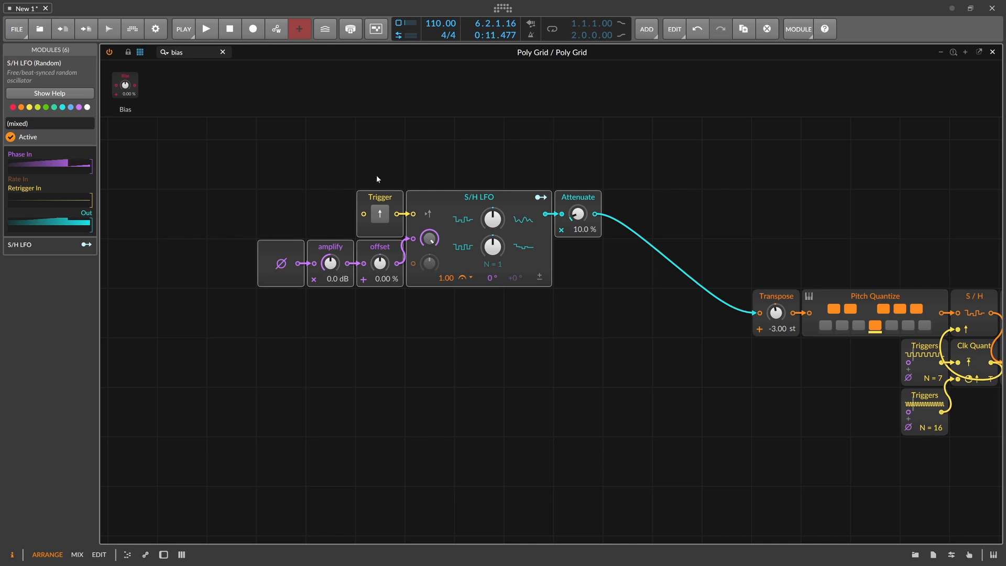